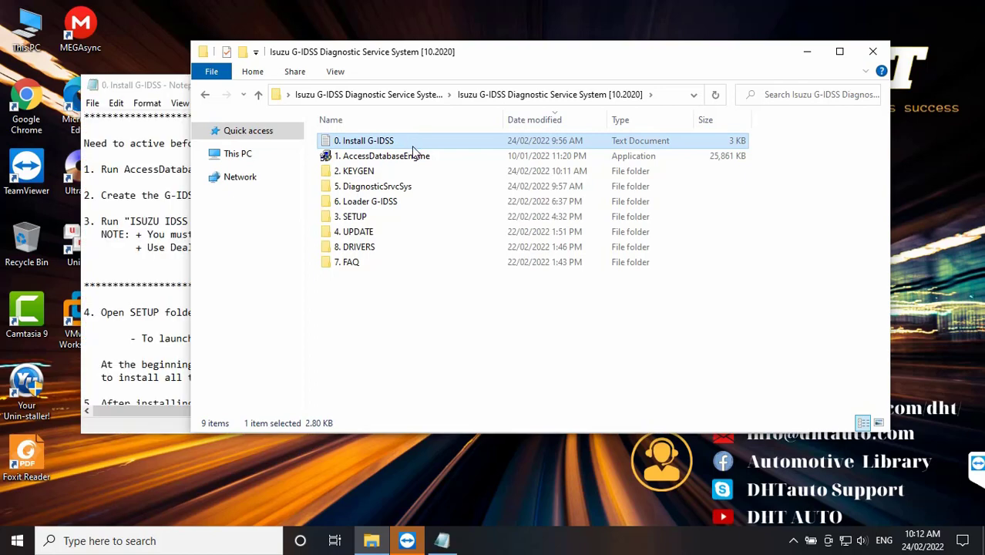
# Step: Narrow the Isuzu G-IDSS folder window, move it beside the installation notes, and bring the notes to the front
pyautogui.moveTo(596, 64); pyautogui.dragTo(617, 86)
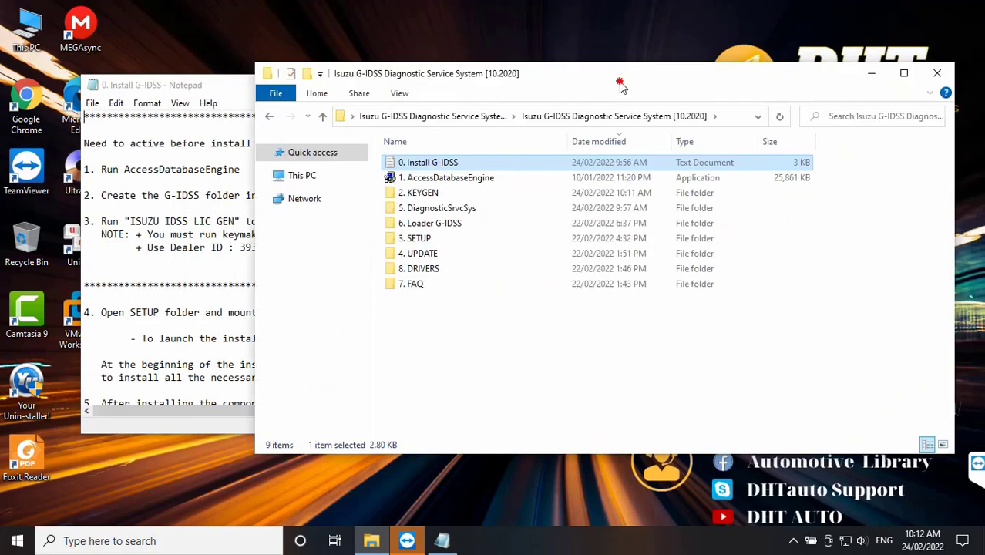
pyautogui.moveTo(902, 176); pyautogui.dragTo(759, 181)
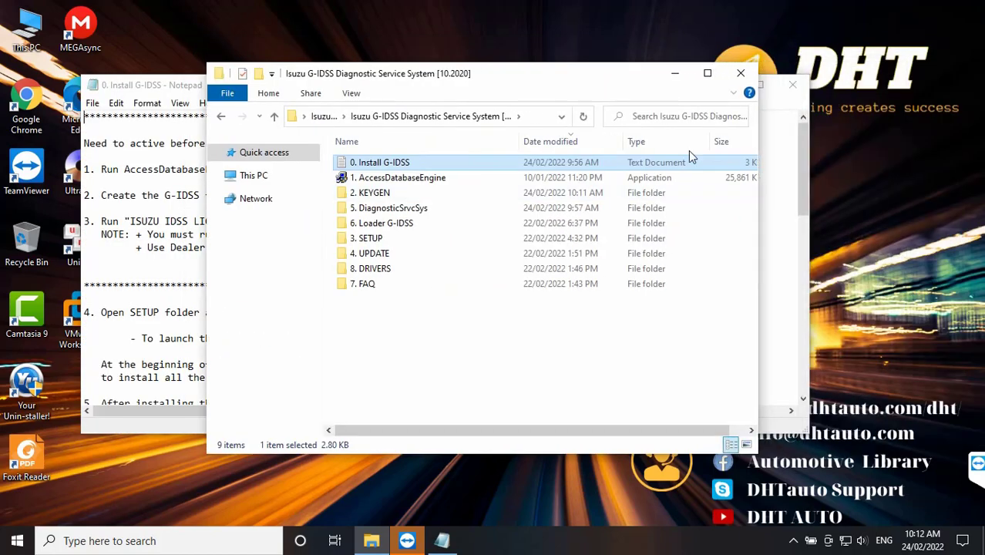
pyautogui.moveTo(617, 73); pyautogui.dragTo(837, 77)
pyautogui.click(323, 94)
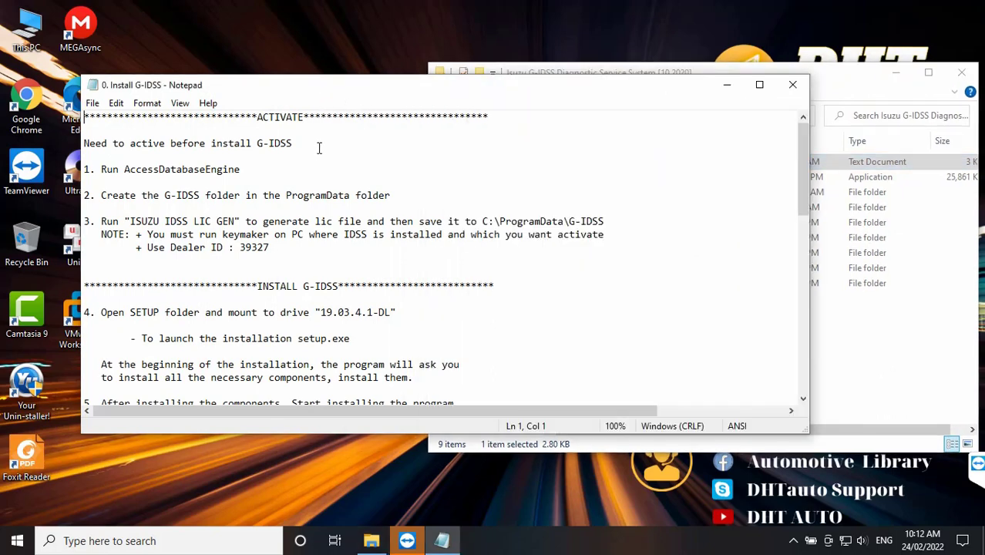
# Step: Examine the start of the activation notes, including the instruction about running AccessDatabaseEngine
pyautogui.moveTo(296, 143); pyautogui.dragTo(83, 143)
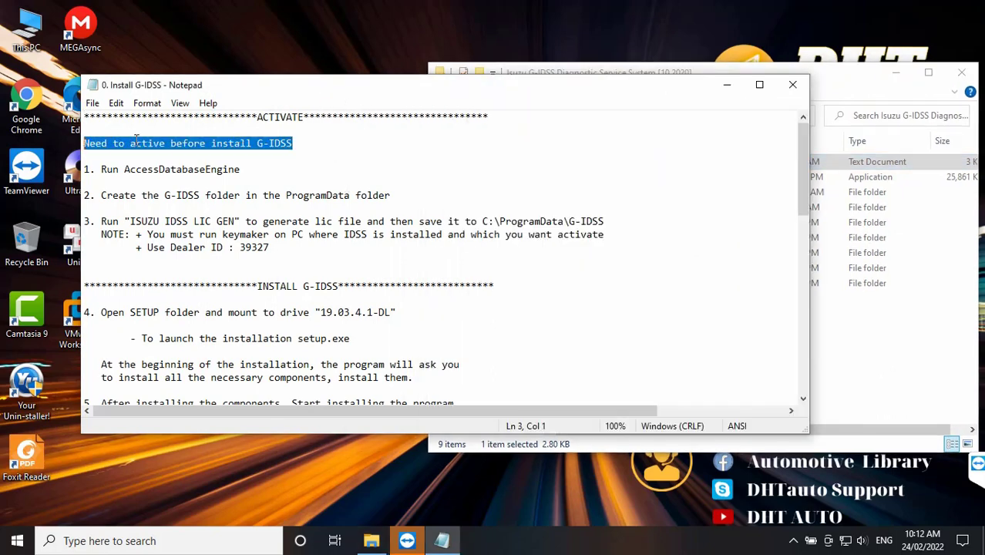
pyautogui.click(214, 136)
pyautogui.moveTo(256, 168); pyautogui.dragTo(100, 171)
pyautogui.click(175, 171)
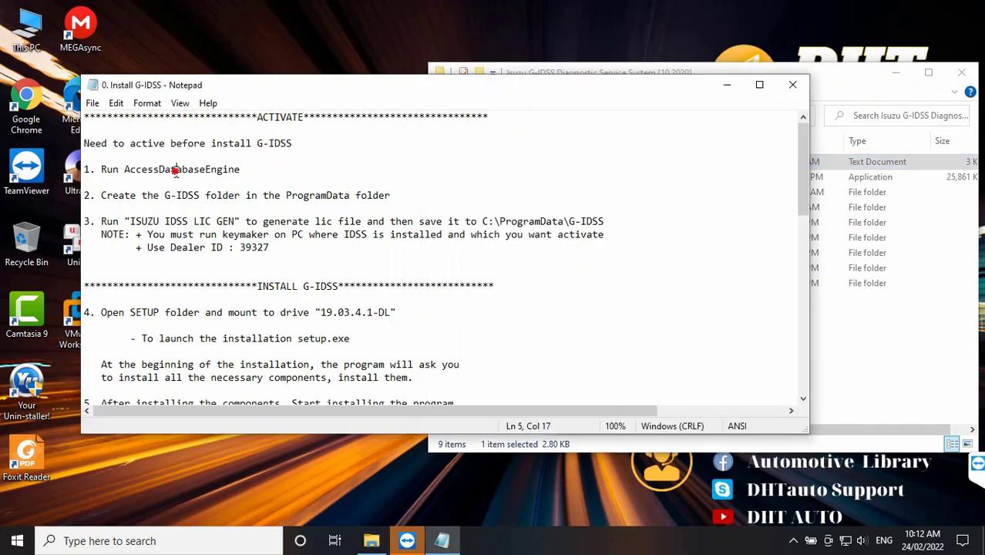
pyautogui.doubleClick(175, 171)
# Step: Run 1. AccessDatabaseEngine as administrator and complete the reinstall or repair of the Access database engine 2007
pyautogui.click(653, 173)
pyautogui.rightClick(638, 178)
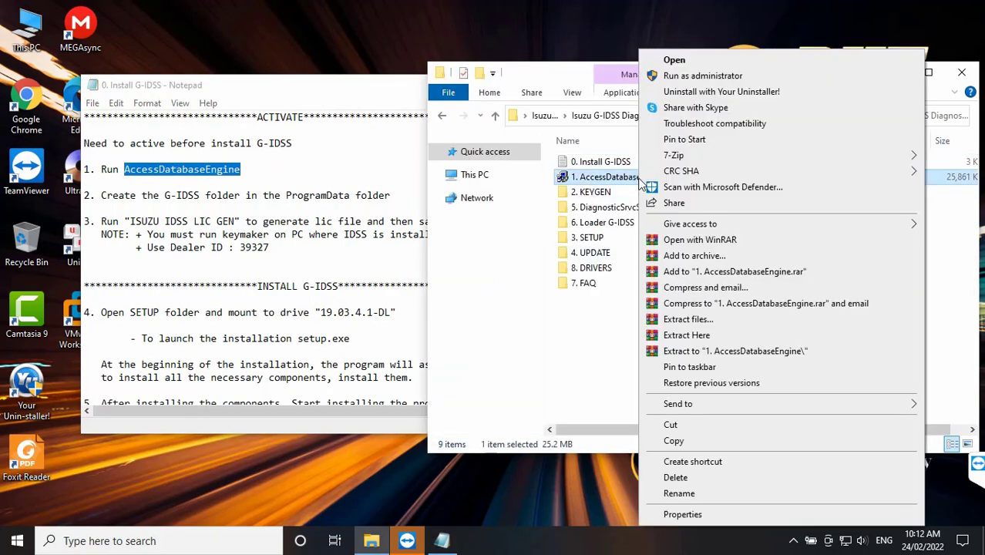
pyautogui.click(668, 76)
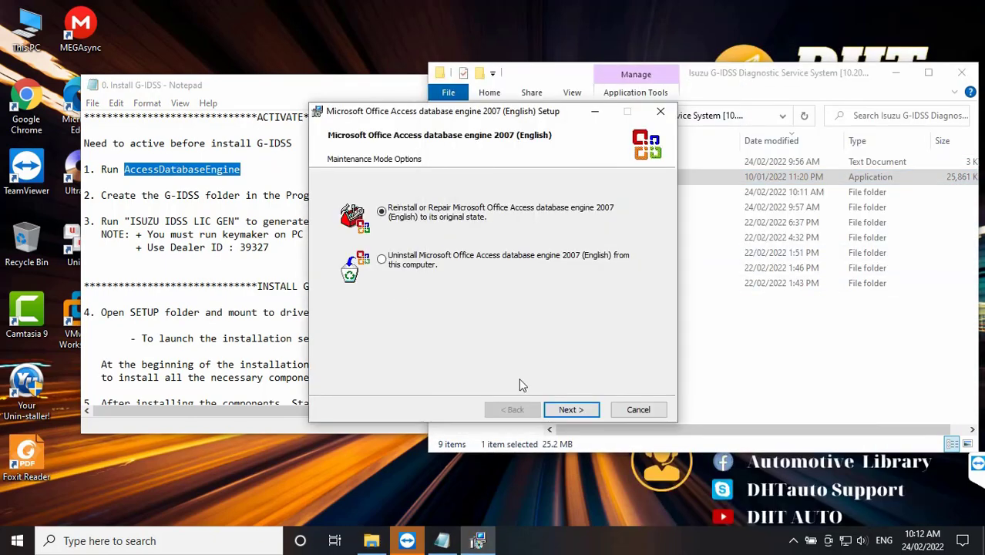
pyautogui.click(570, 410)
pyautogui.click(571, 409)
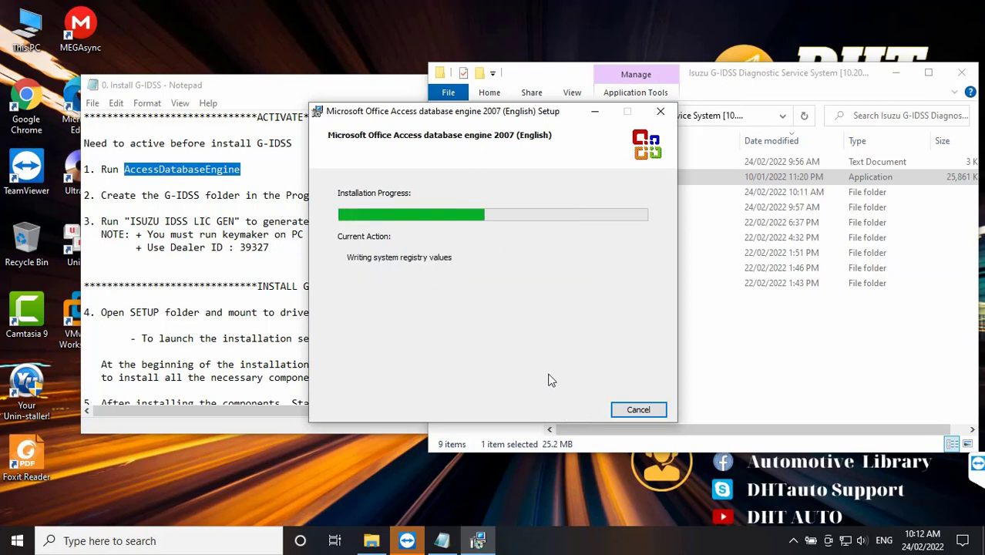
pyautogui.click(500, 330)
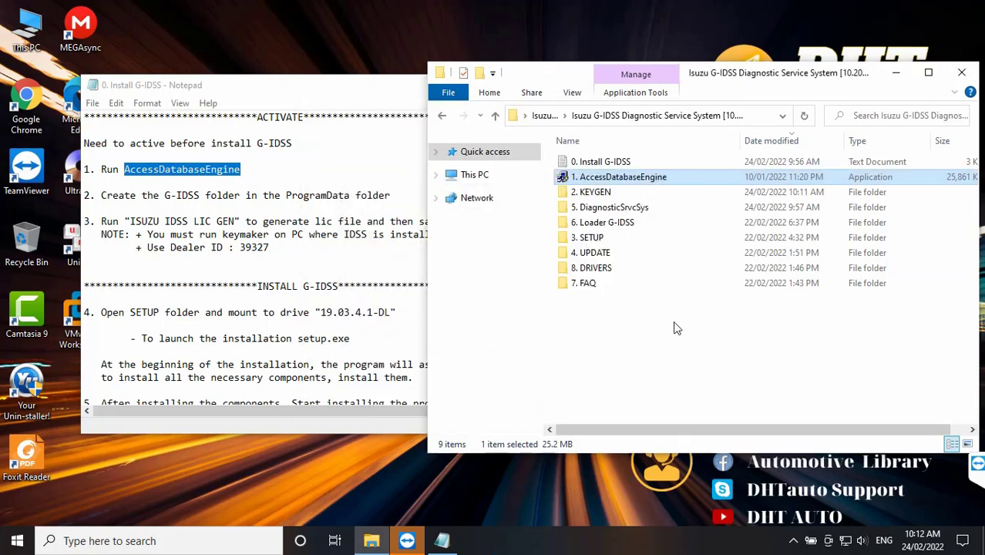
# Step: Check the second activation instruction, and open the ProgramData folder on drive C in a new window
pyautogui.click(362, 195)
pyautogui.moveTo(391, 195); pyautogui.dragTo(102, 197)
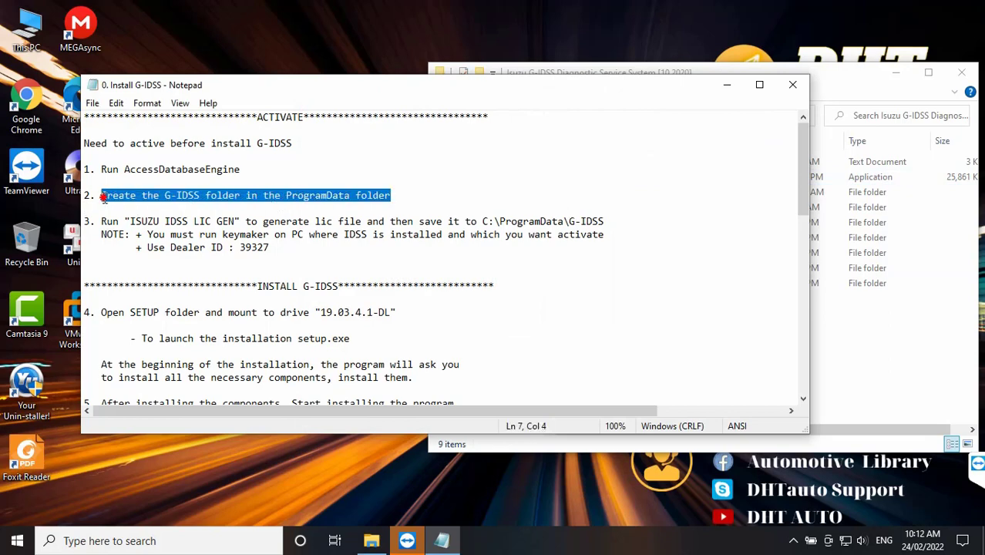
pyautogui.click(246, 182)
pyautogui.press('super+e')
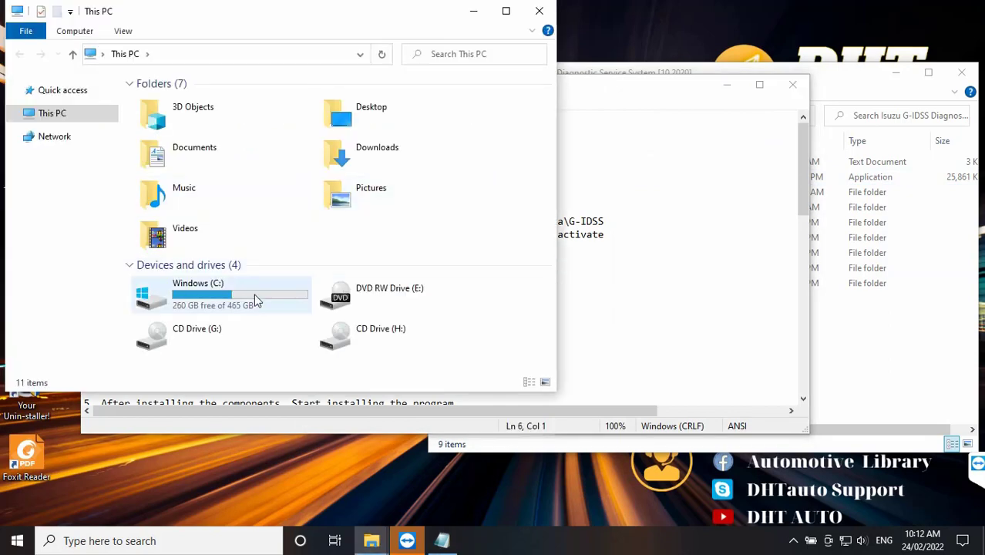
pyautogui.doubleClick(257, 301)
pyautogui.doubleClick(206, 207)
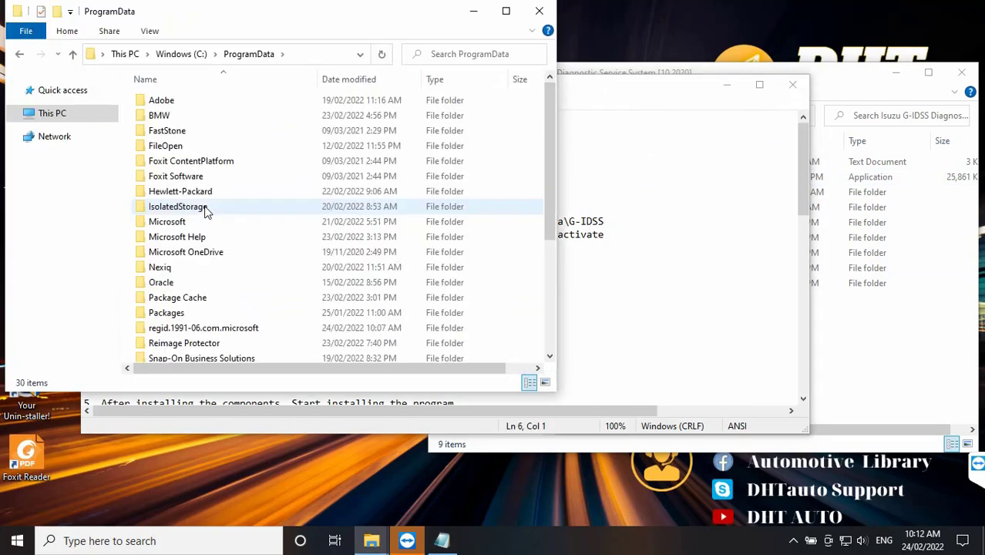
# Step: Create a new folder named G-IDSS in C:\ProgramData
pyautogui.rightClick(491, 121)
pyautogui.moveTo(520, 292)
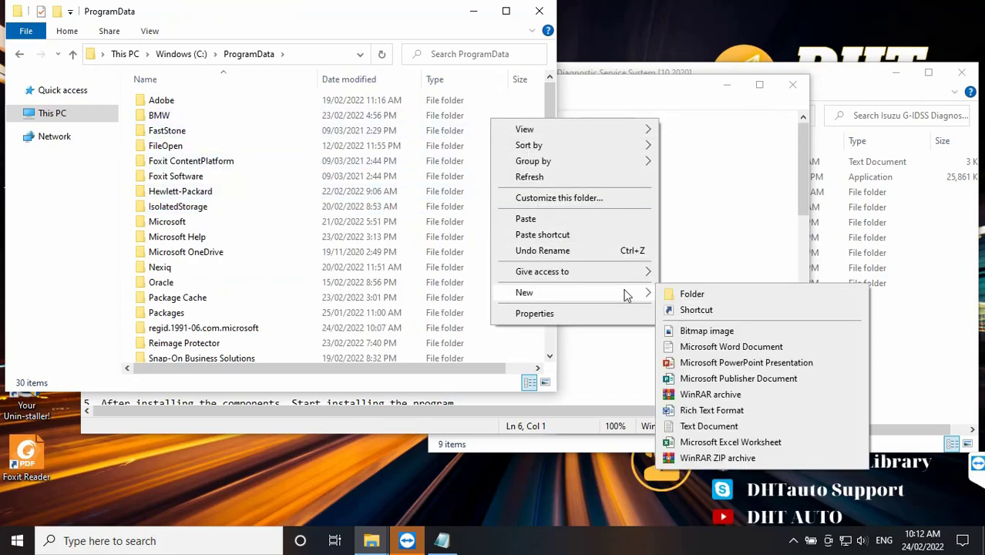
pyautogui.click(691, 294)
pyautogui.write('G-ID')
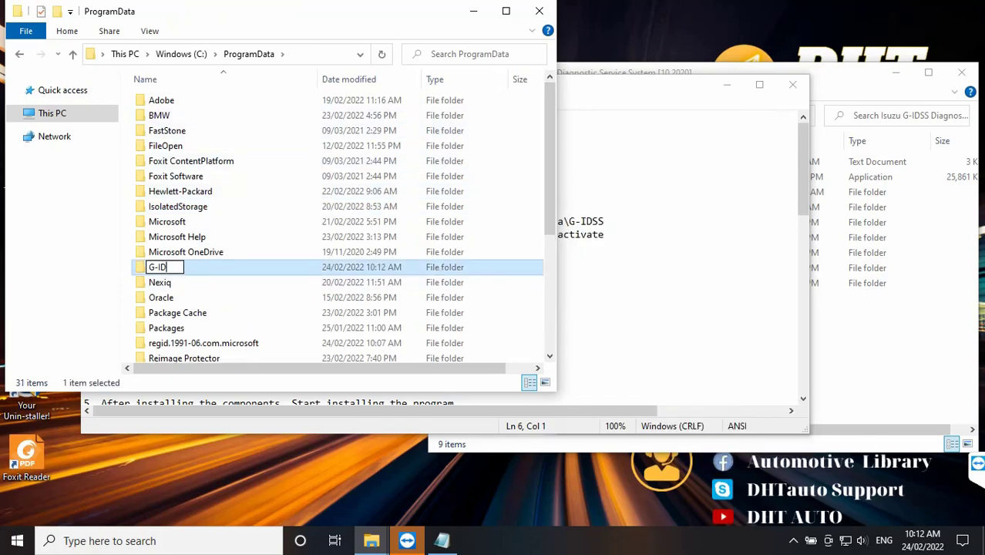
pyautogui.write('SS')
pyautogui.press('Return')
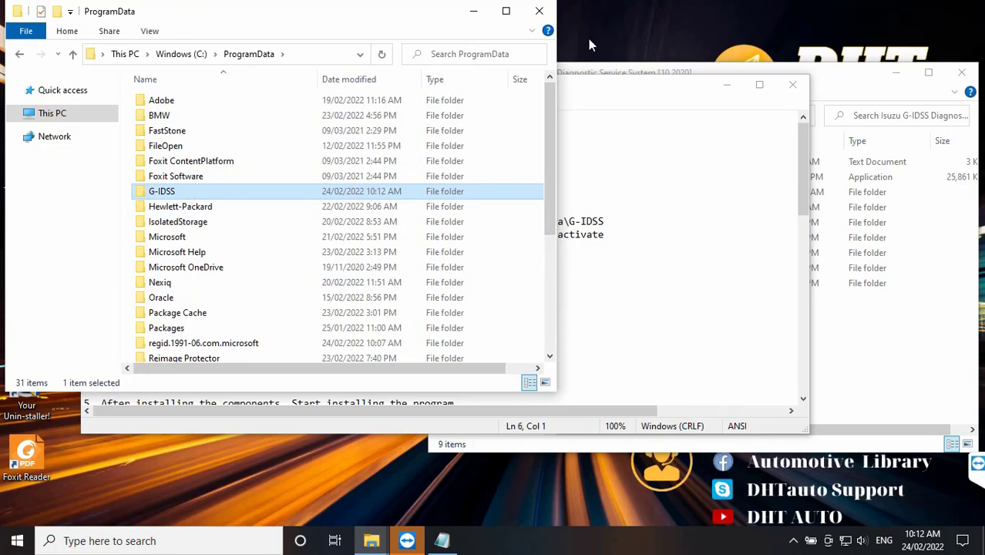
# Step: Check the third instruction and launch ISUZU IDSS LIC GEN from the ISUZU GIDSS LIC GEN 10.2020 folder inside 2. KEYGEN
pyautogui.click(473, 11)
pyautogui.click(600, 222)
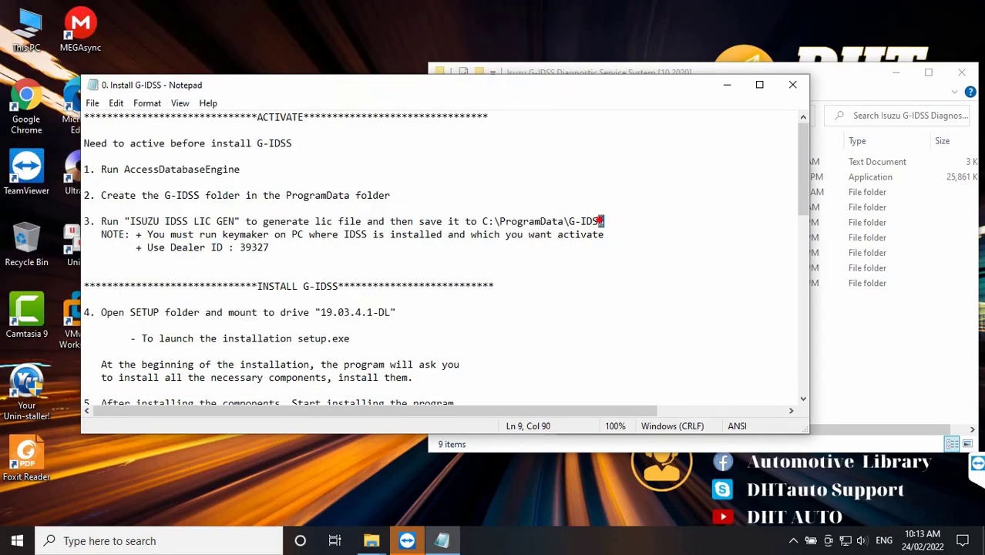
pyautogui.moveTo(600, 221); pyautogui.dragTo(101, 221)
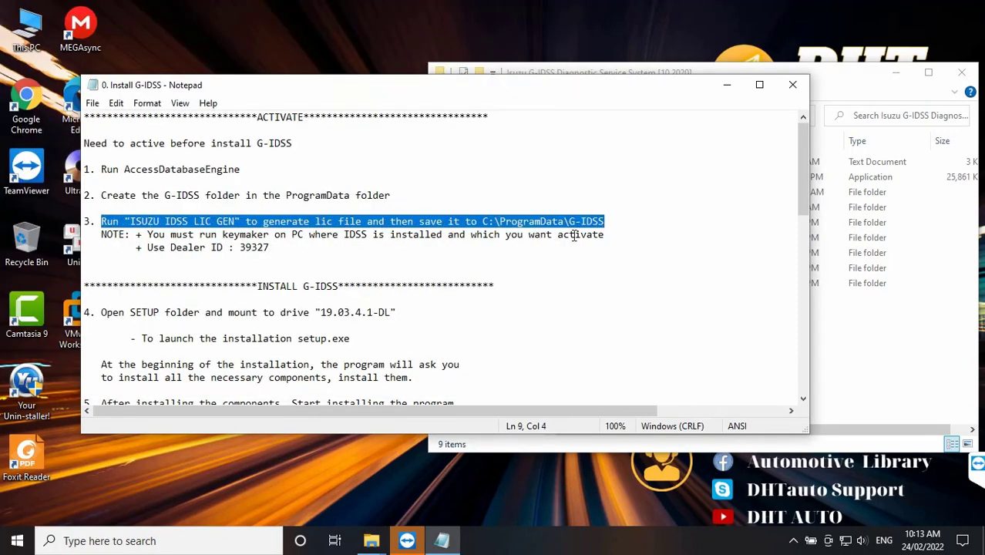
pyautogui.click(875, 376)
pyautogui.doubleClick(609, 194)
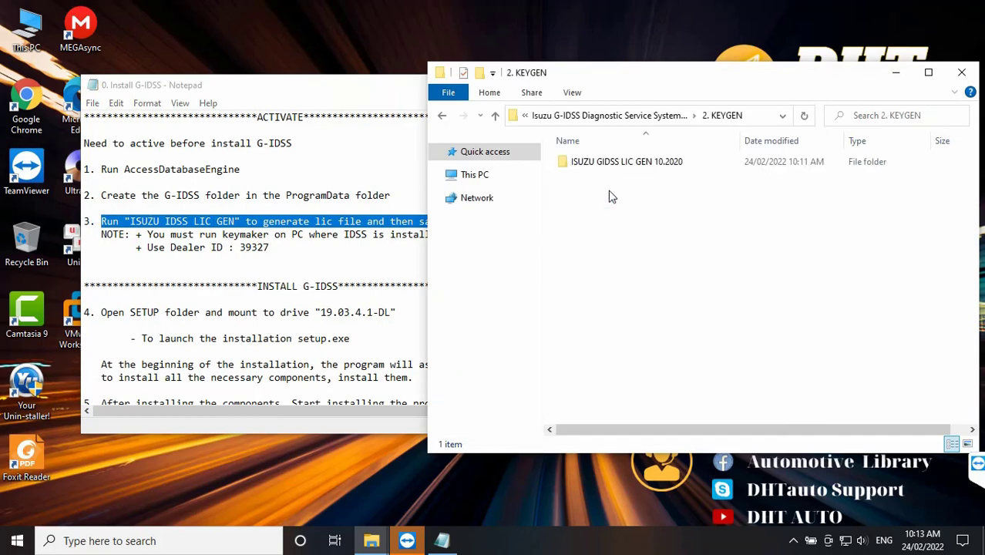
pyautogui.doubleClick(614, 165)
pyautogui.click(608, 178)
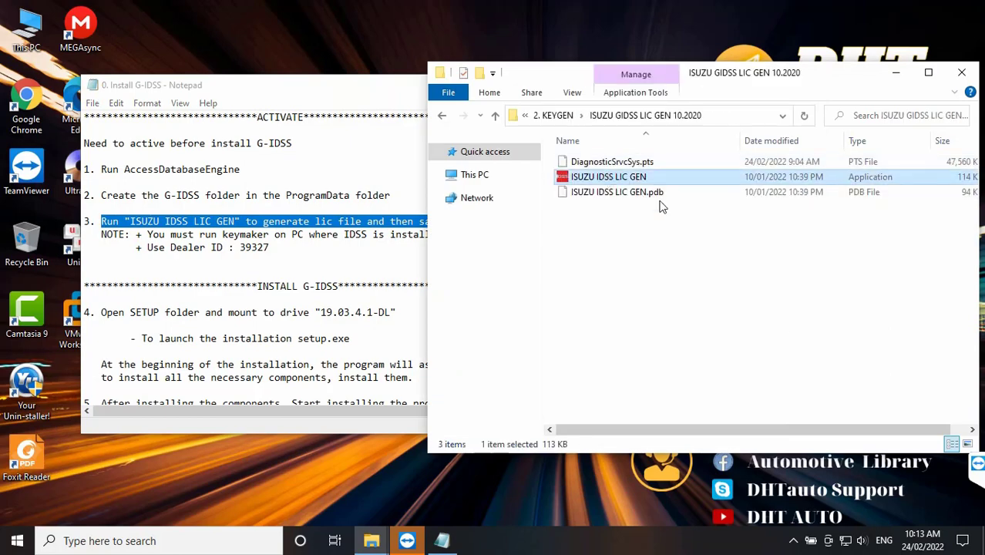
# Step: Copy the dealer ID from the installation notes into the licence generator's DealerID field
pyautogui.click(243, 258)
pyautogui.doubleClick(254, 247)
pyautogui.rightClick(254, 247)
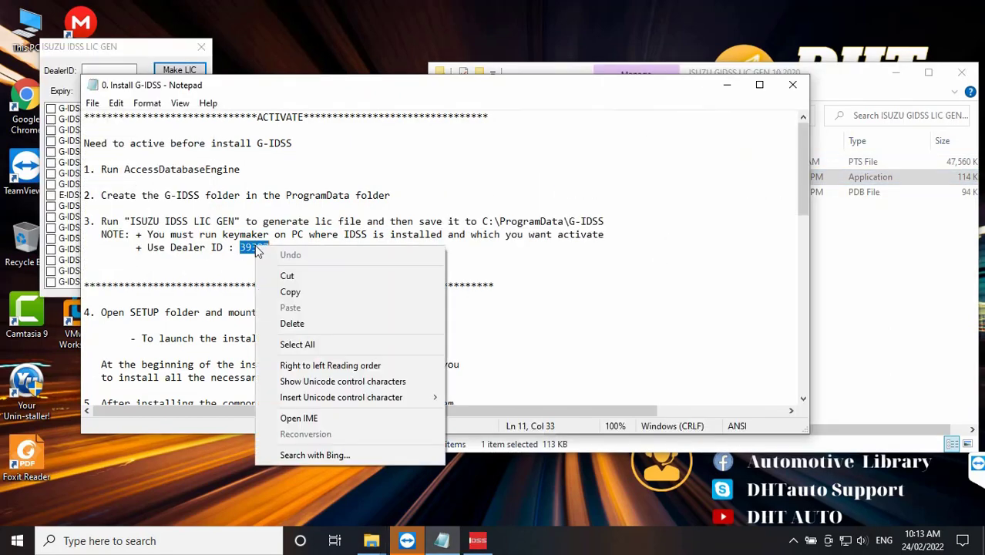
pyautogui.click(290, 291)
pyautogui.click(108, 71)
pyautogui.hotkey('ctrl', 'v')
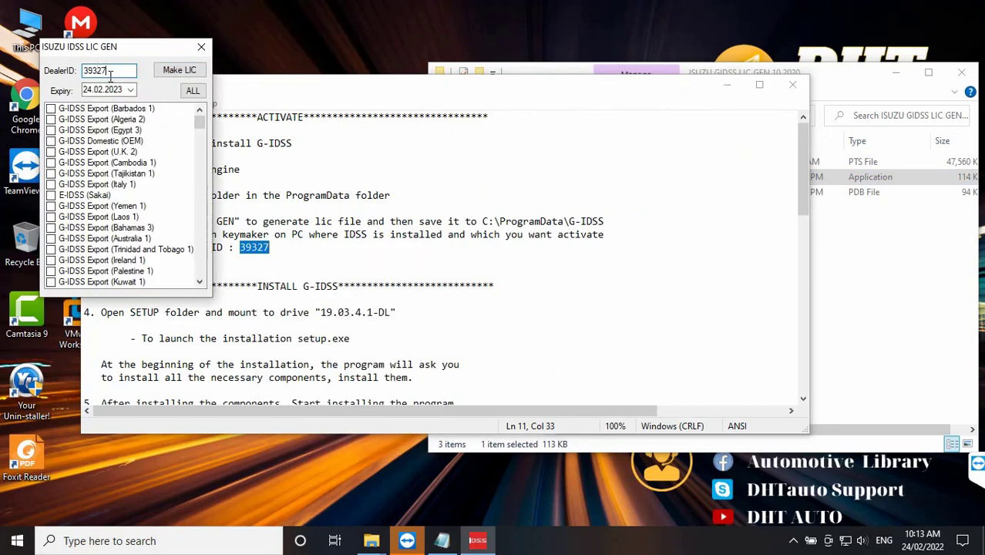
# Step: Set the licence expiry to 24.02.2024, include all listed G-IDSS entries, and start making the licence
pyautogui.click(114, 91)
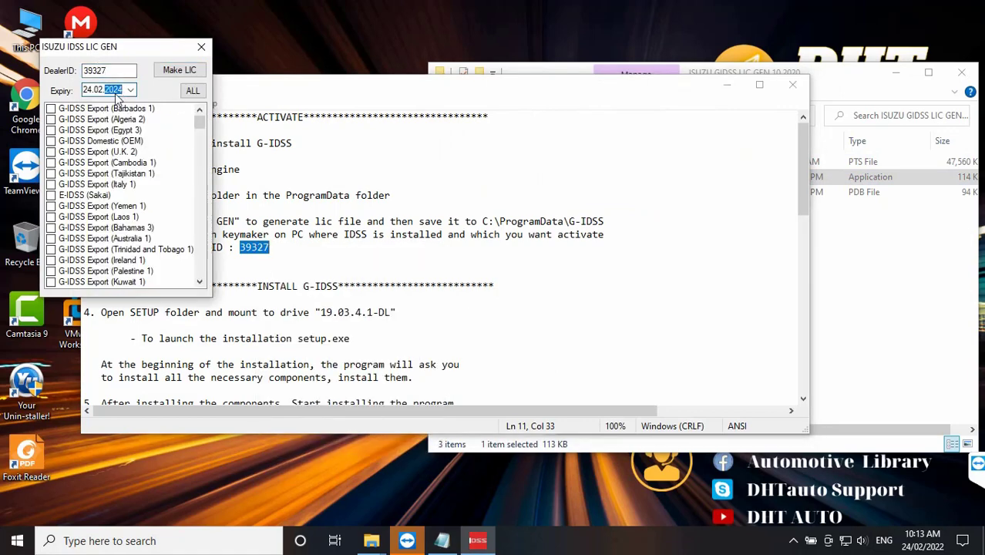
pyautogui.click(192, 91)
pyautogui.click(185, 71)
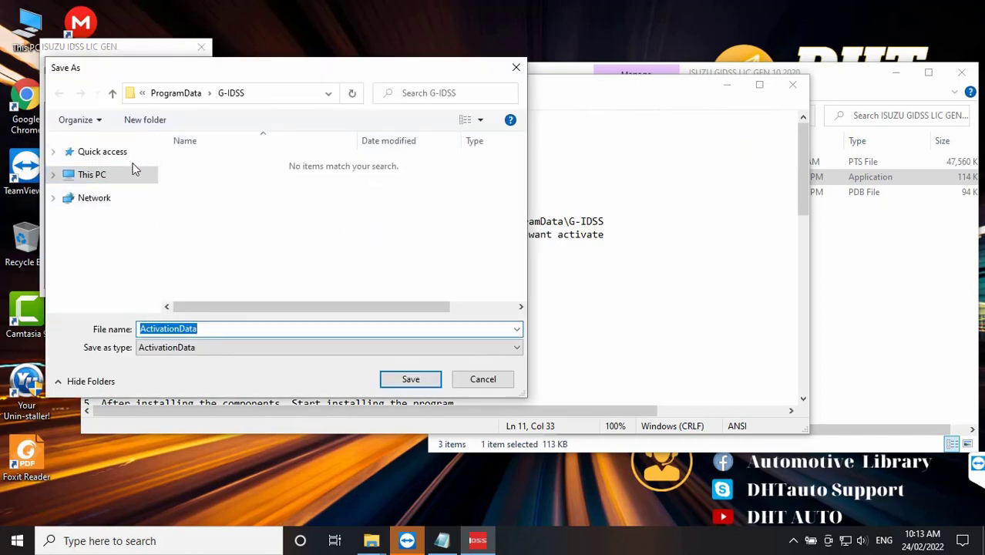
# Step: Save the licence file as ActivationData in C:\ProgramData\G-IDSS and close the licence generator
pyautogui.click(134, 171)
pyautogui.scroll(-3, 286, 204)
pyautogui.doubleClick(231, 287)
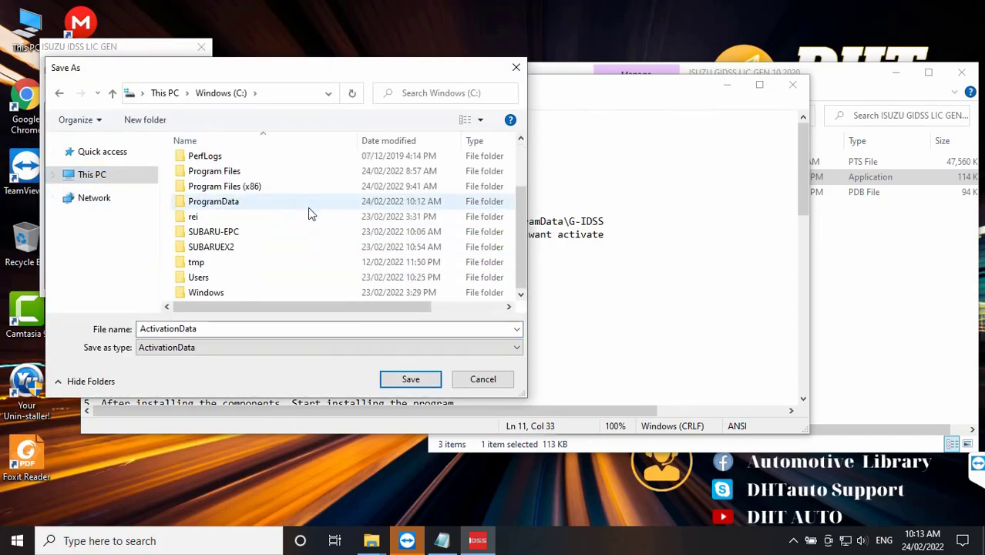
pyautogui.doubleClick(252, 200)
pyautogui.doubleClick(220, 252)
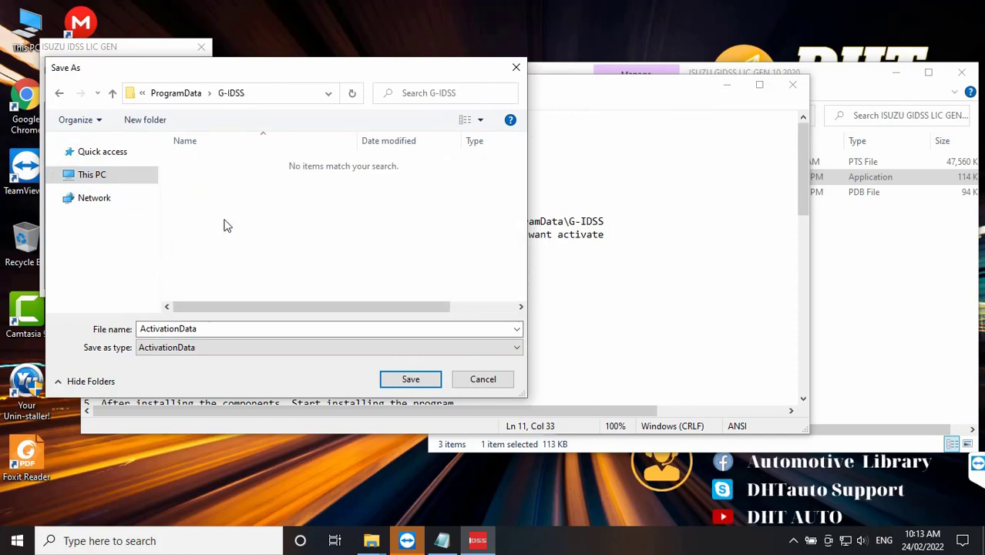
pyautogui.press('Return')
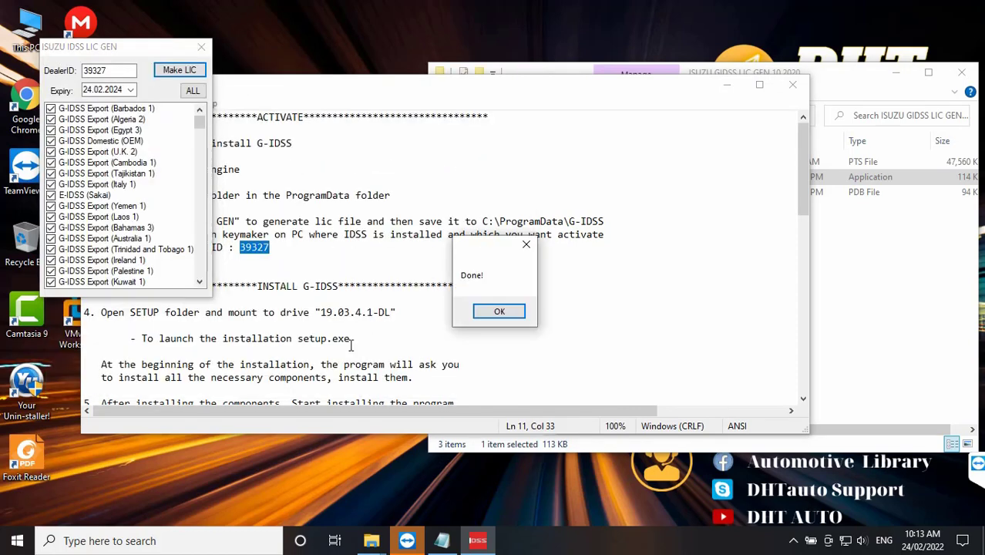
pyautogui.click(475, 310)
pyautogui.click(201, 47)
# Step: Check the G-IDSS folder in ProgramData for the ActivationData file and close that folder window
pyautogui.moveTo(376, 540)
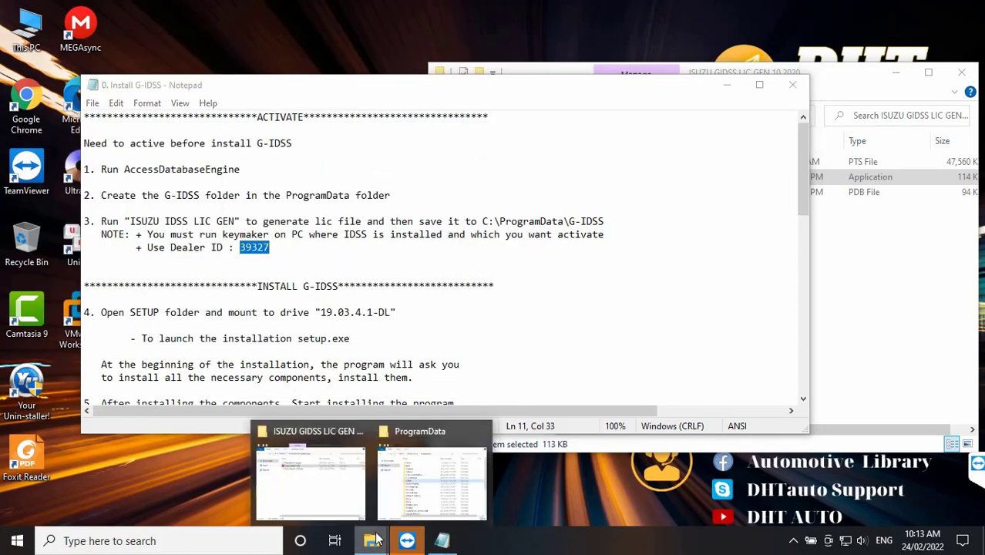
pyautogui.click(429, 484)
pyautogui.doubleClick(204, 187)
pyautogui.click(195, 107)
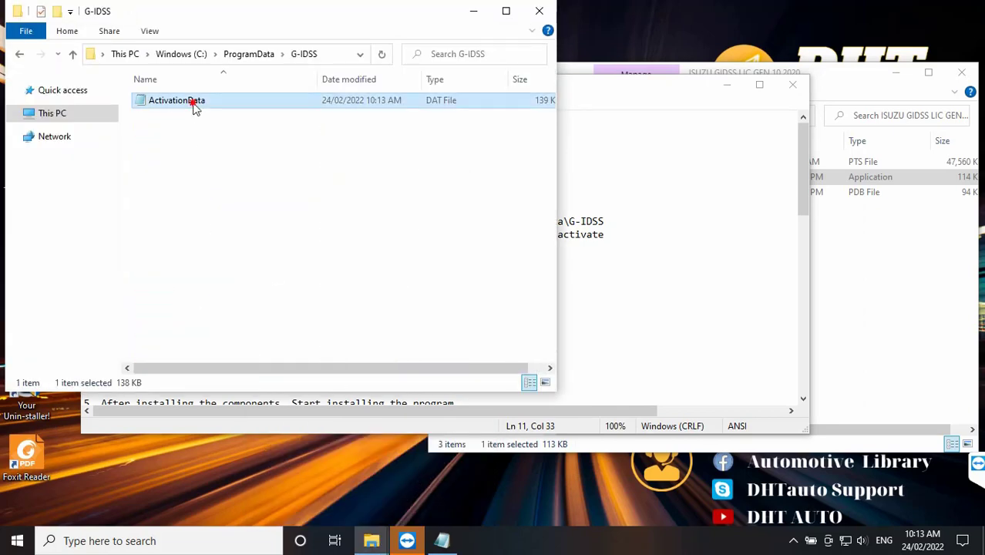
pyautogui.click(539, 10)
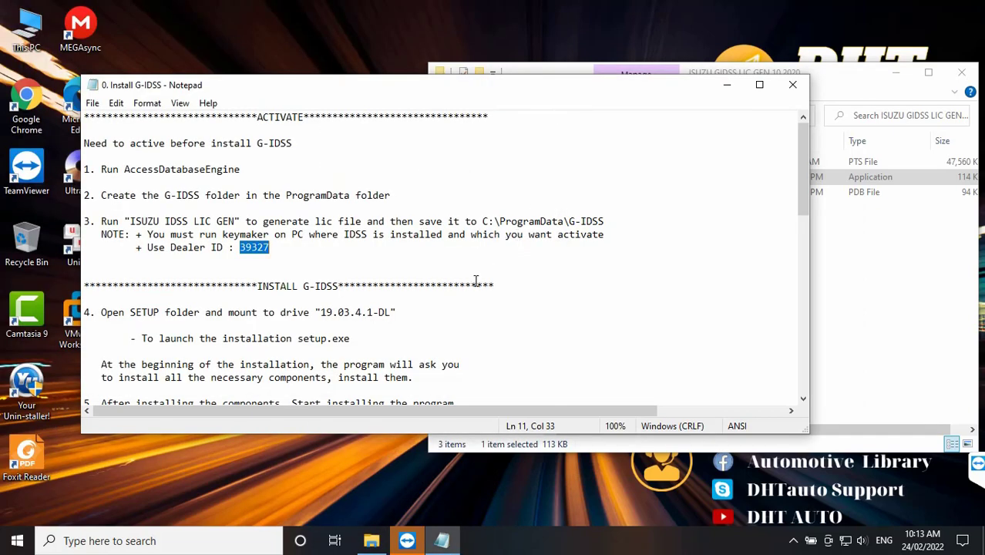
# Step: Follow instruction 4 and mount the 19.03.4.1-DL disc image from the 3. SETUP folder to a virtual drive
pyautogui.scroll(-3, 476, 281)
pyautogui.moveTo(84, 195); pyautogui.dragTo(124, 196)
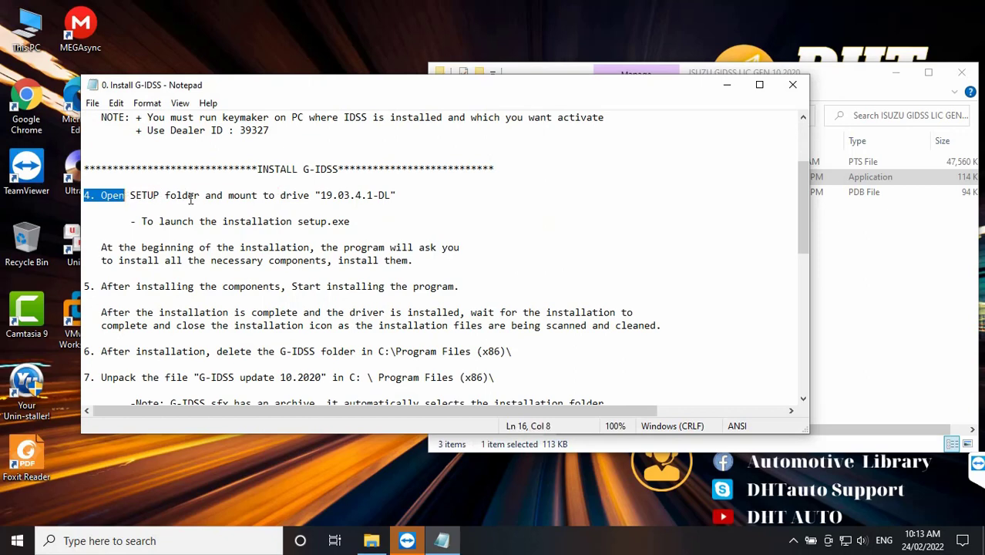
pyautogui.moveTo(424, 195); pyautogui.dragTo(101, 195)
pyautogui.click(929, 248)
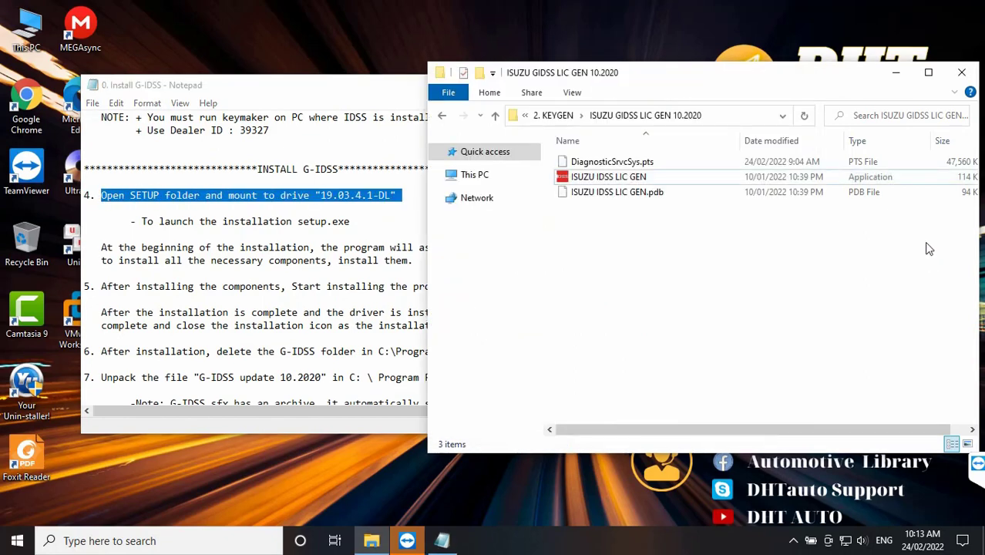
pyautogui.click(495, 115)
pyautogui.click(495, 115)
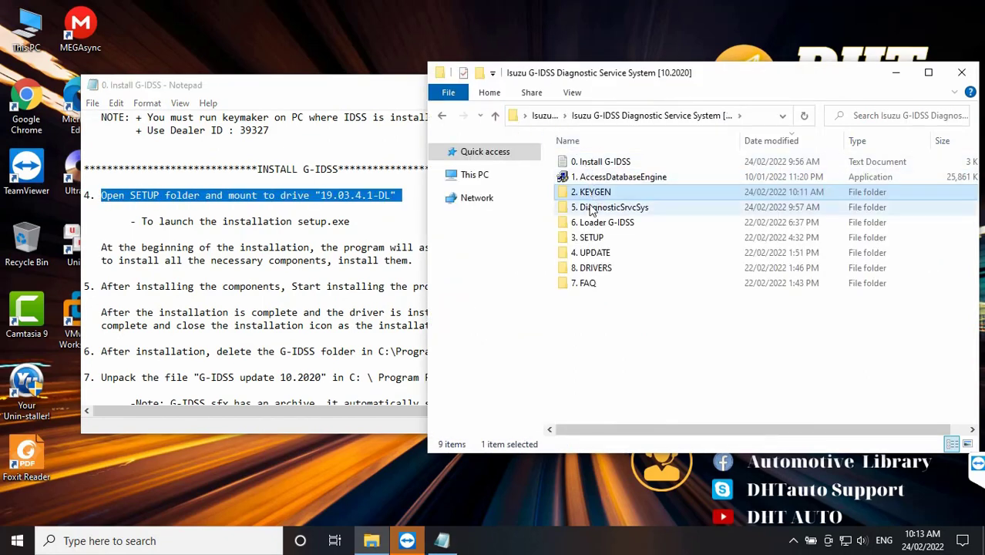
pyautogui.doubleClick(589, 238)
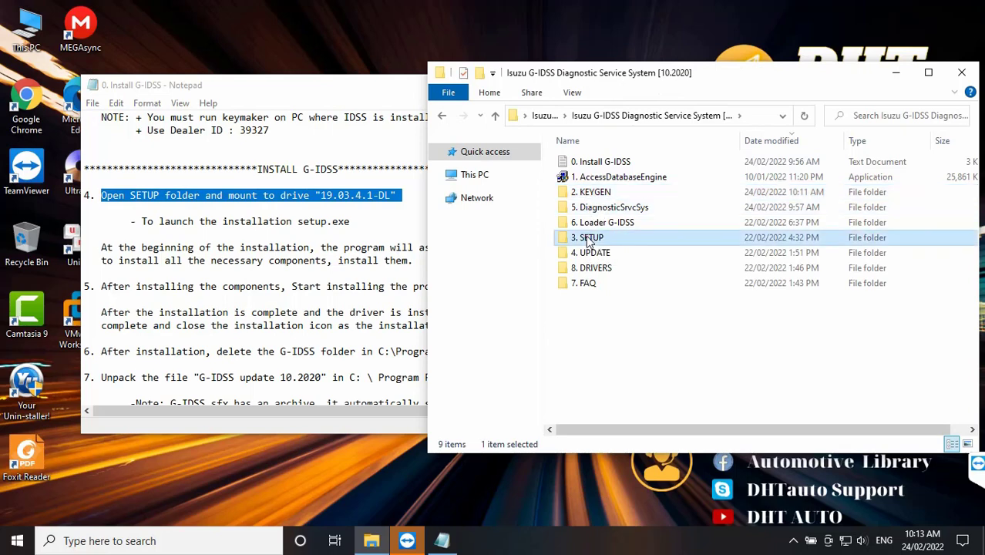
pyautogui.rightClick(595, 162)
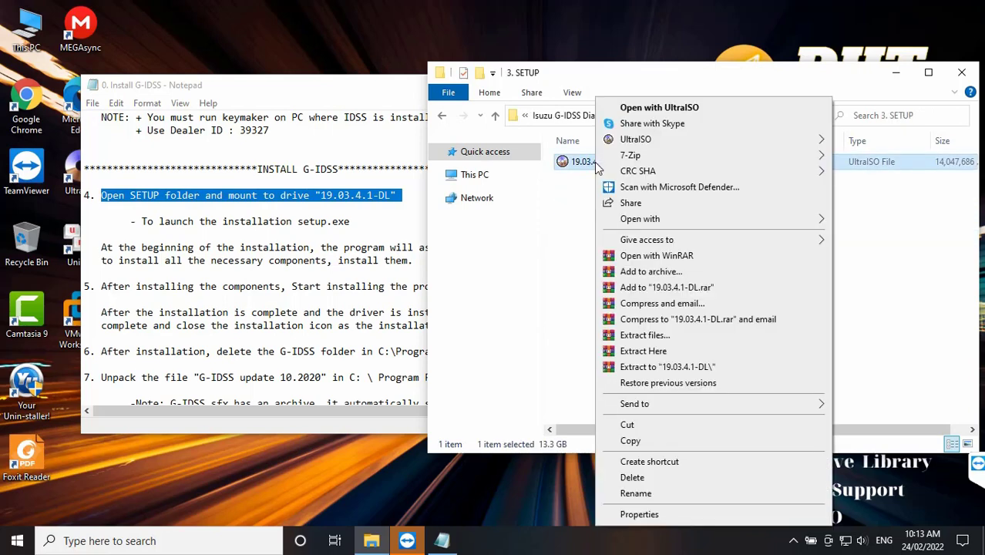
pyautogui.click(606, 155)
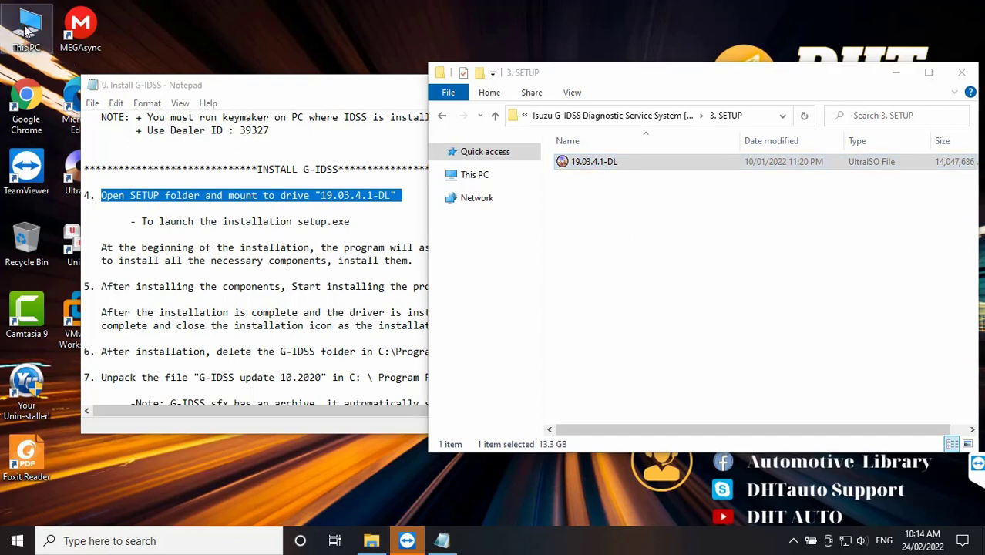
# Step: Launch the setup application as administrator from the mounted 19.03.4.1-DL drive and minimise the drive and This PC windows
pyautogui.doubleClick(224, 335)
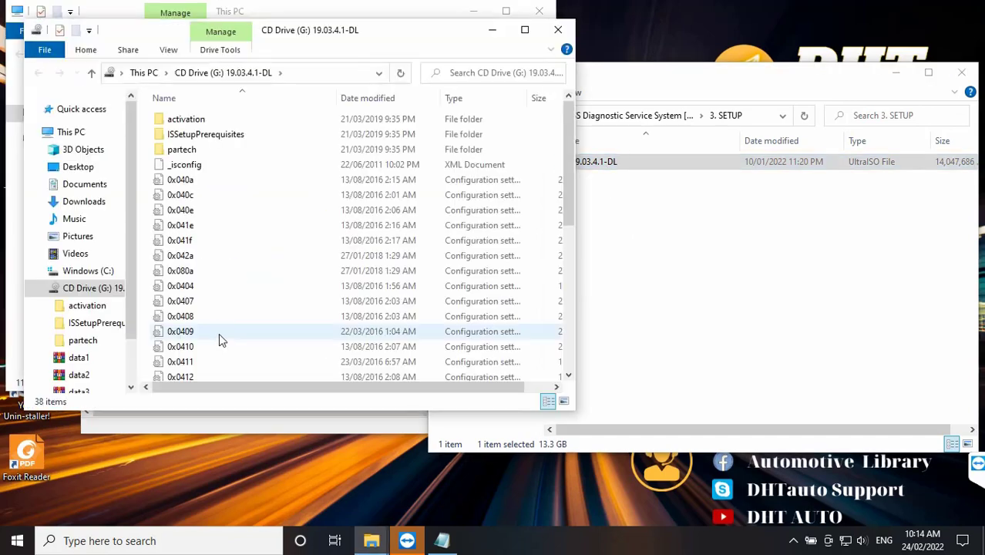
pyautogui.scroll(-7, 462, 199)
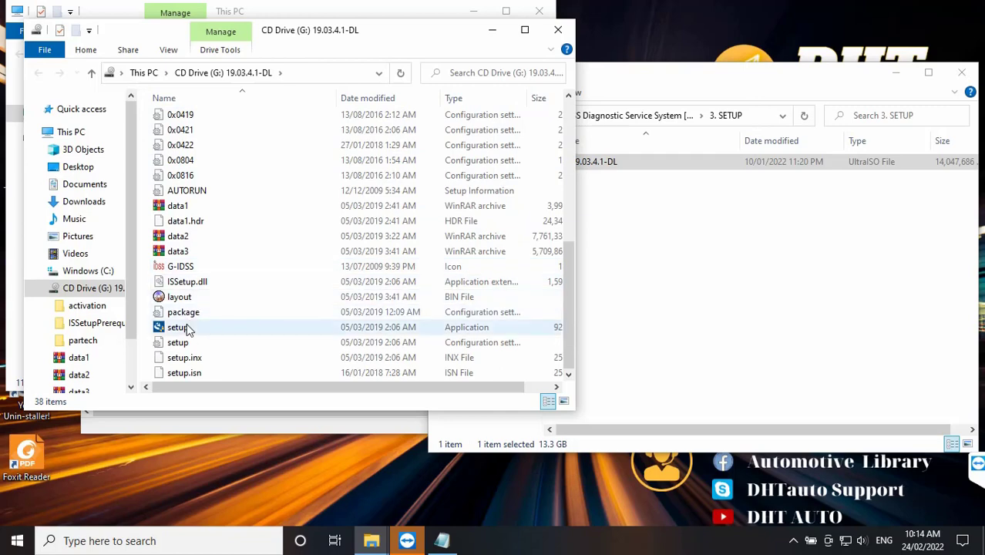
pyautogui.click(183, 328)
pyautogui.rightClick(184, 331)
pyautogui.click(251, 41)
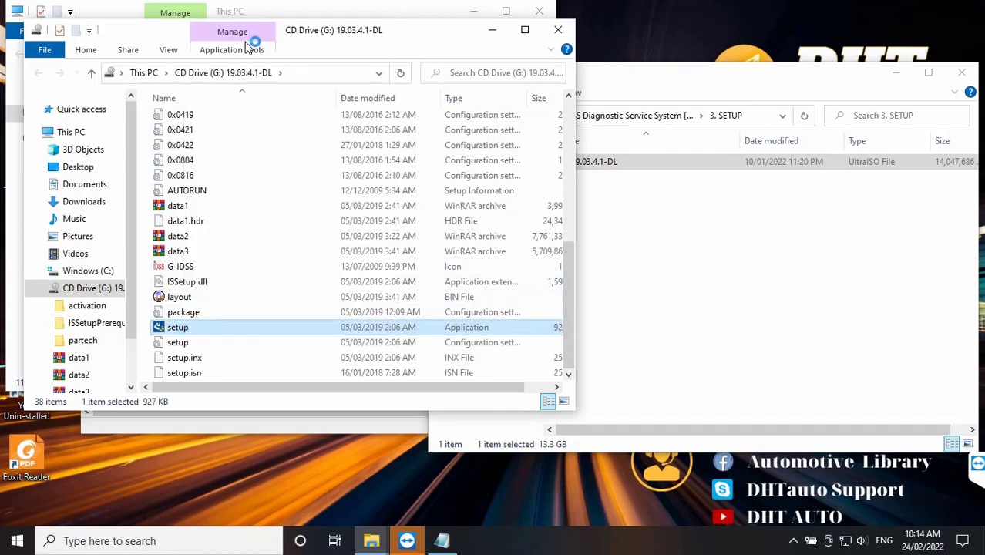
pyautogui.click(492, 29)
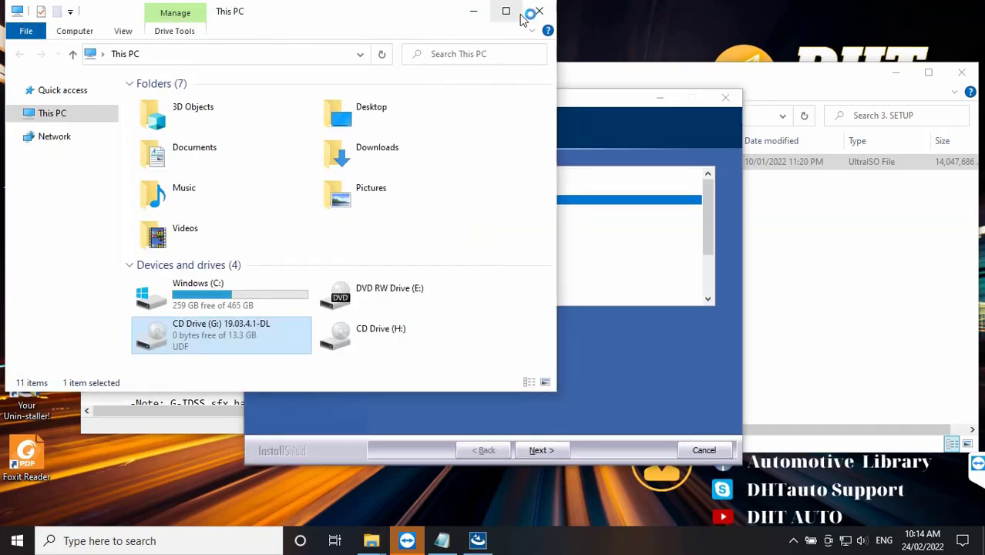
pyautogui.click(474, 11)
# Step: Advance through the G-IDSS setup wizard, choosing "I am connected to the Internet (A)", and start the installation
pyautogui.click(541, 450)
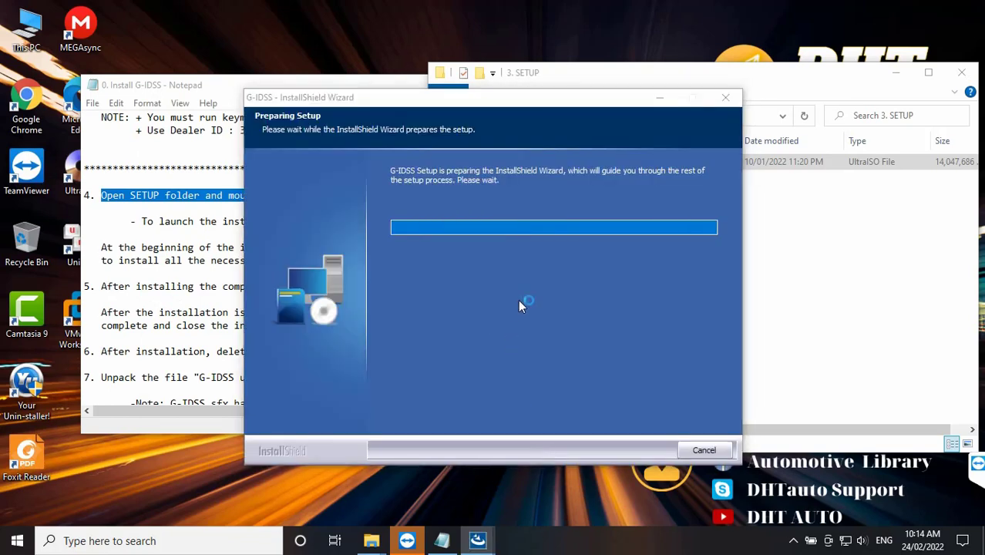
pyautogui.click(407, 386)
pyautogui.click(534, 451)
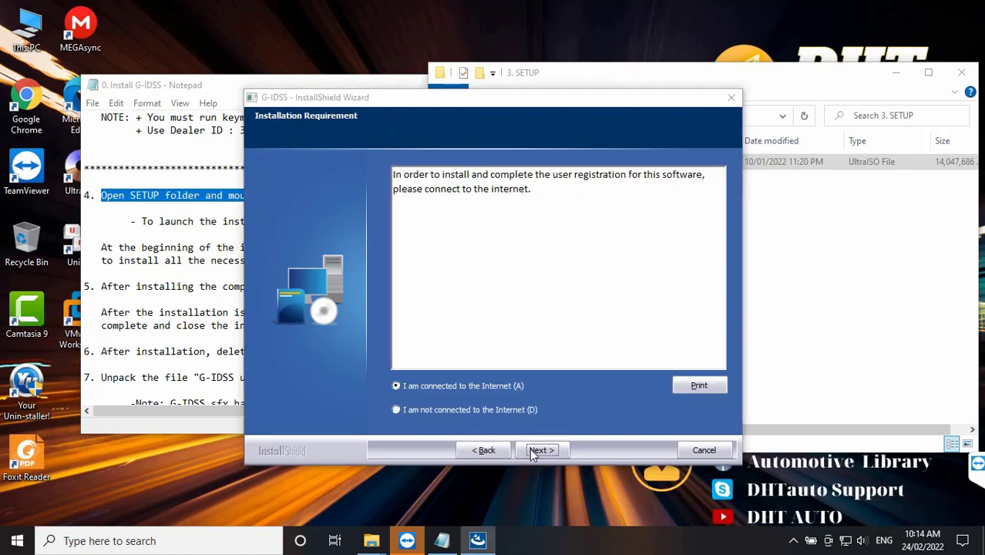
pyautogui.click(541, 451)
pyautogui.click(539, 450)
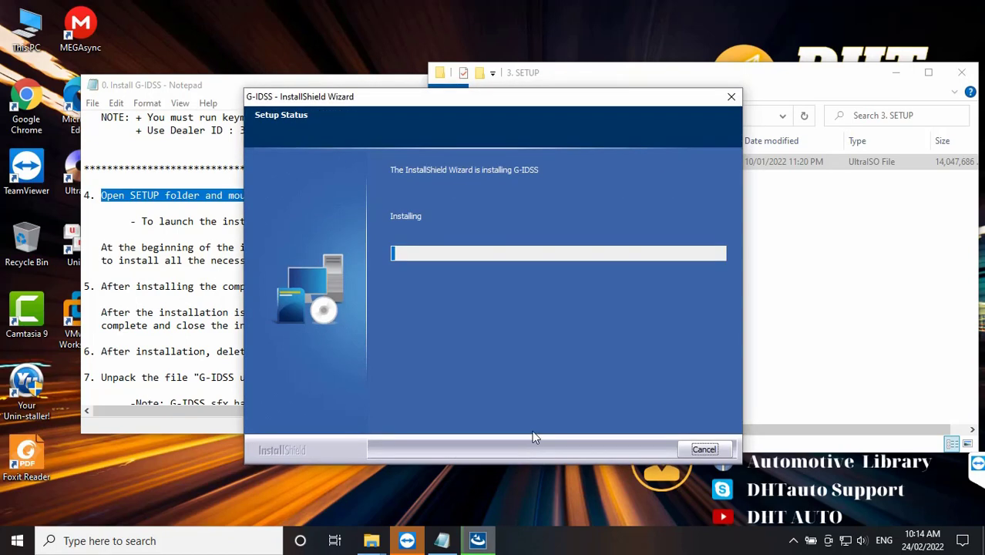
# Step: Return the setup folder window to its parent folder, minimise it, and arrange the install notes and the setup wizard on the desktop
pyautogui.moveTo(433, 112); pyautogui.dragTo(463, 90)
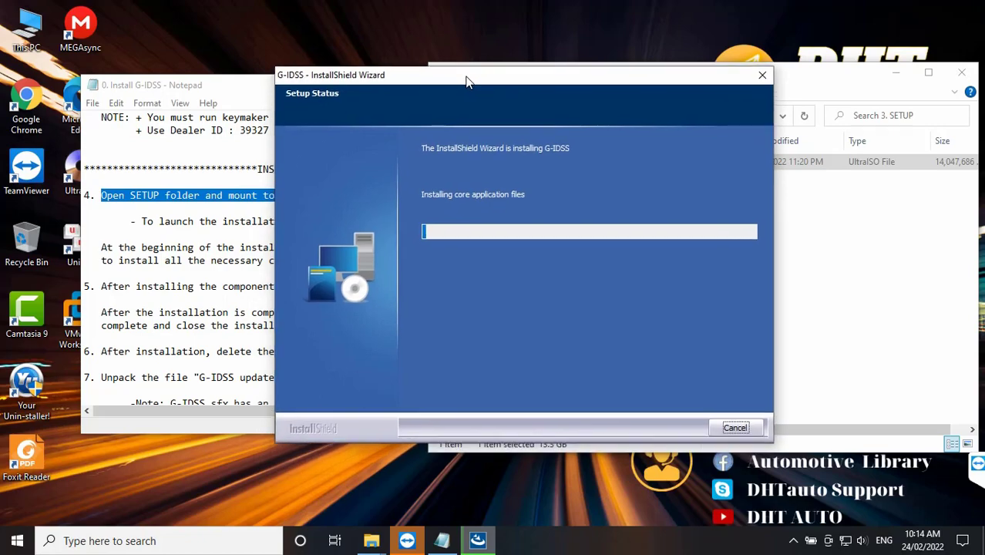
pyautogui.moveTo(791, 70); pyautogui.dragTo(801, 131)
pyautogui.click(499, 167)
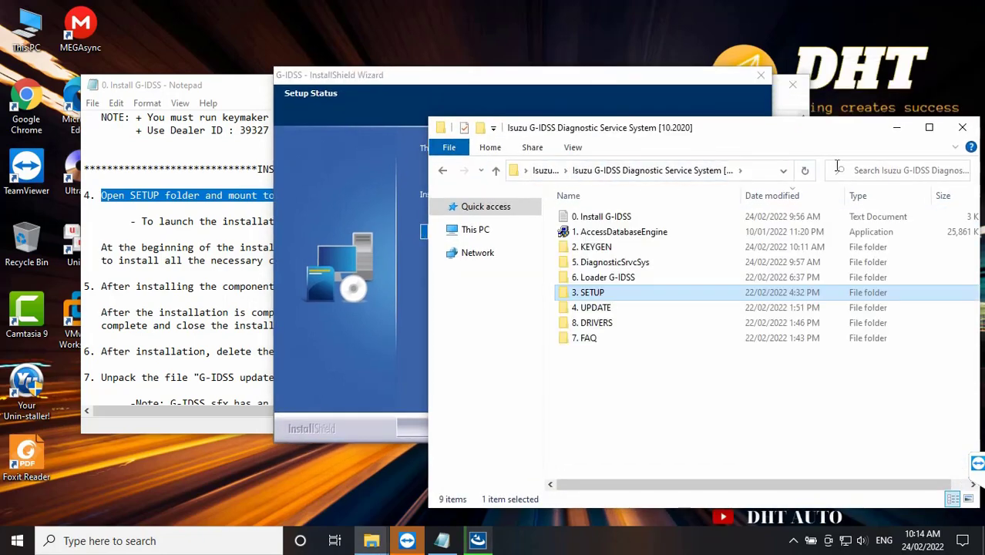
pyautogui.click(902, 123)
pyautogui.moveTo(540, 79); pyautogui.dragTo(424, 88)
pyautogui.moveTo(730, 182); pyautogui.dragTo(646, 182)
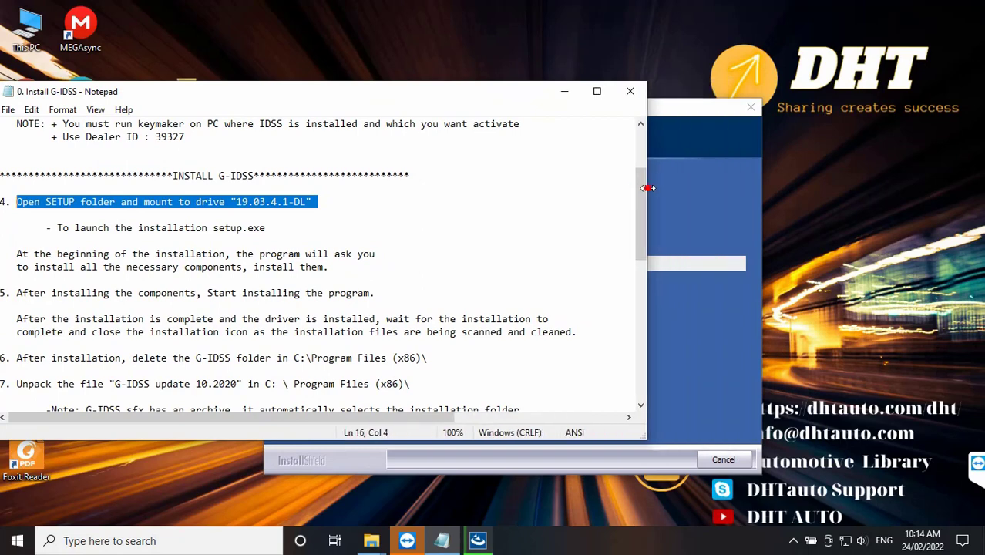
pyautogui.click(678, 107)
pyautogui.moveTo(578, 109); pyautogui.dragTo(512, 87)
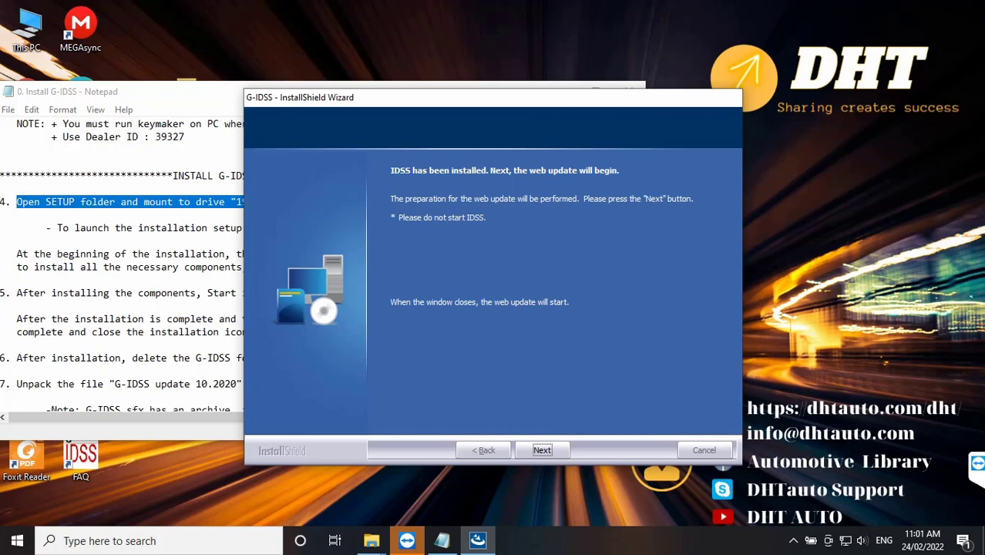
# Step: Complete the G-IDSS setup by proceeding to the web update, declining the user guide and accepting the web update start
pyautogui.click(539, 452)
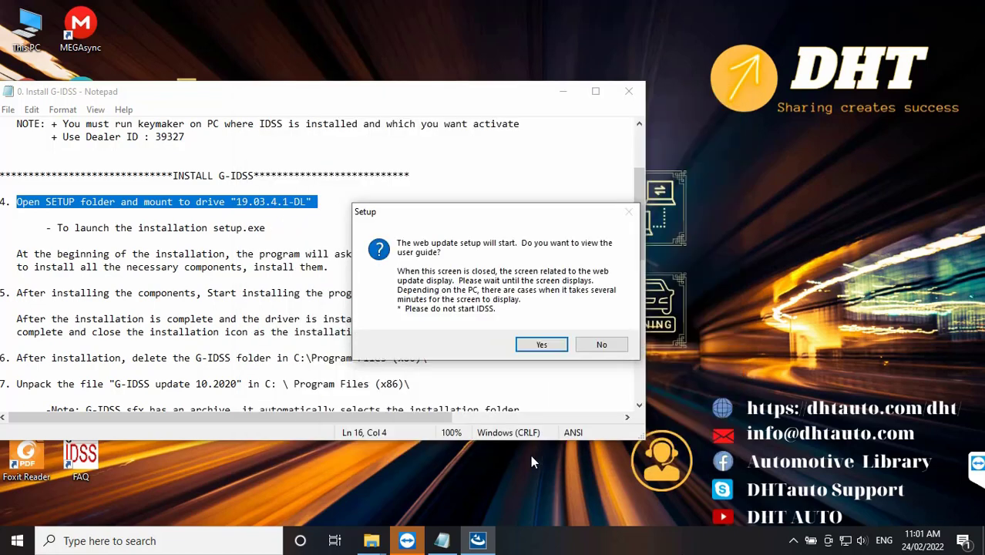
pyautogui.click(585, 346)
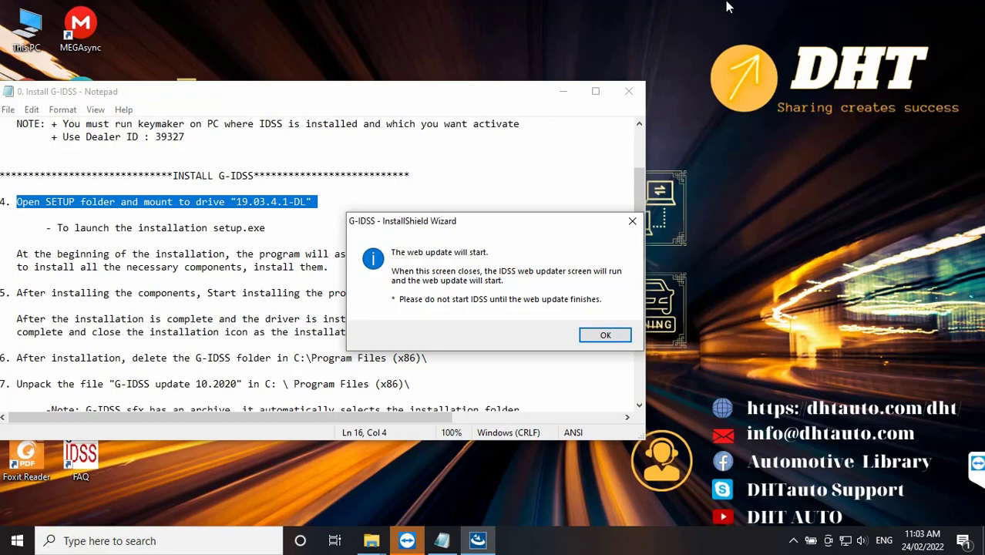
pyautogui.click(587, 337)
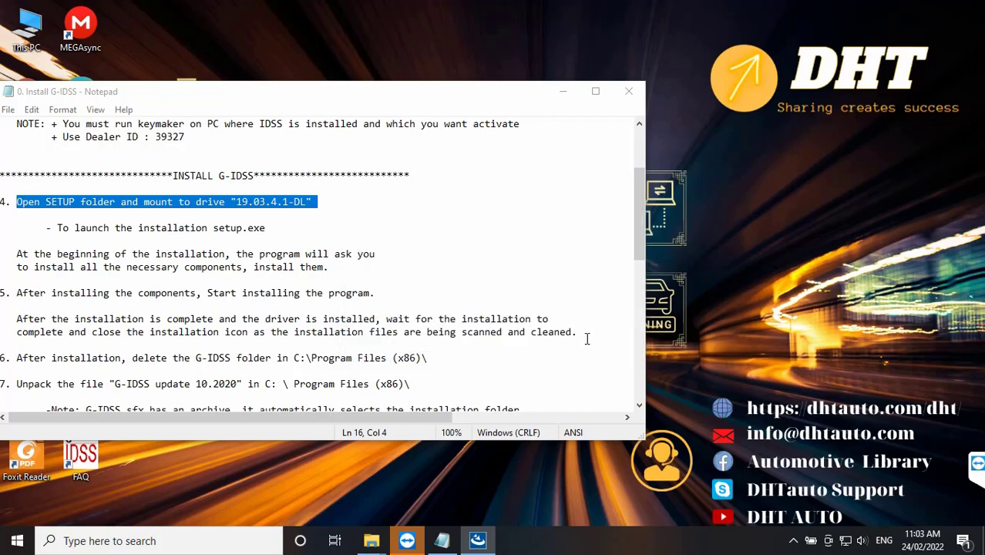
# Step: Read on in the install notes and highlight instruction 6 about deleting the G-IDSS folder
pyautogui.moveTo(638, 185)
pyautogui.mouseDown()
pyautogui.moveTo(638, 302)
pyautogui.moveTo(632, 179)
pyautogui.mouseUp()
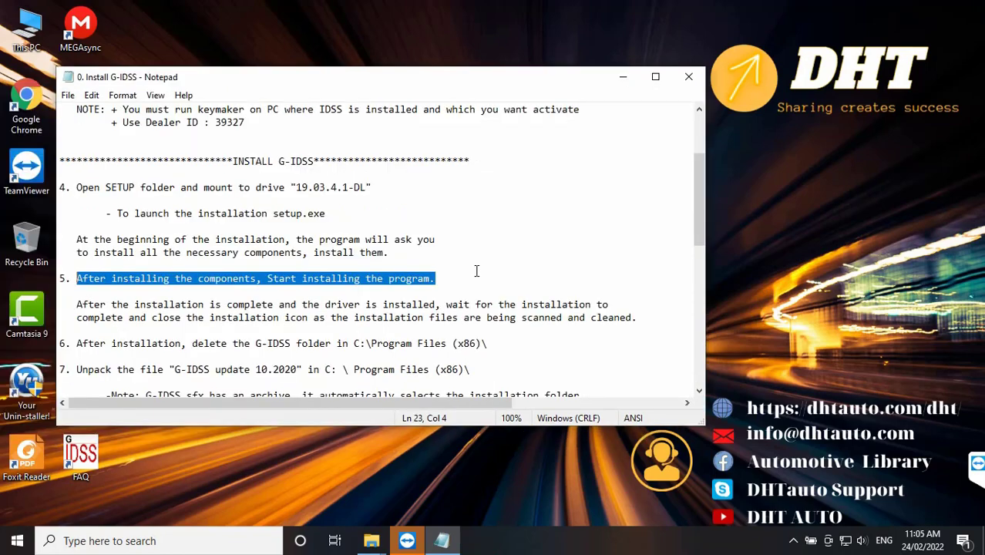
pyautogui.scroll(-2, 476, 270)
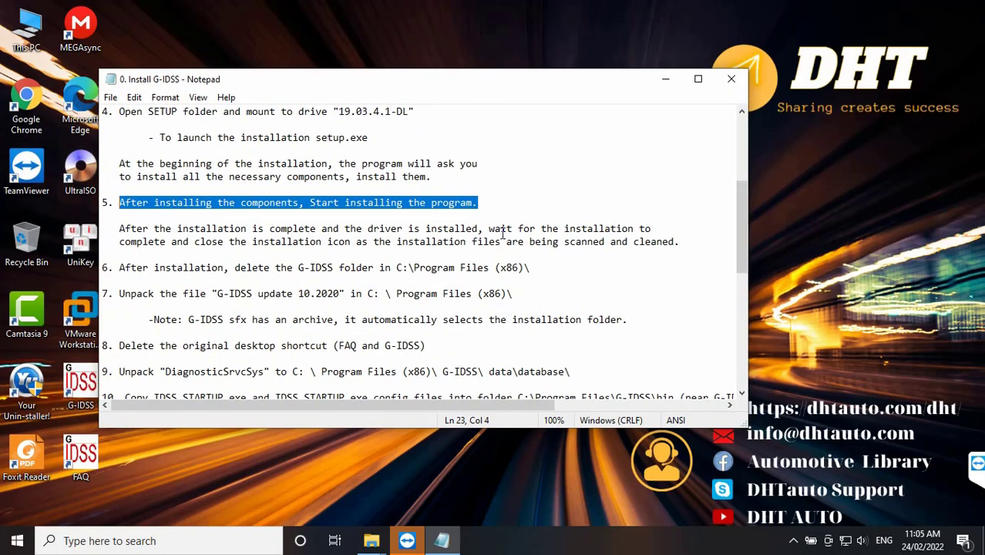
pyautogui.click(525, 293)
pyautogui.moveTo(524, 293); pyautogui.dragTo(103, 294)
pyautogui.click(536, 269)
pyautogui.moveTo(536, 269); pyautogui.dragTo(131, 274)
# Step: Open C:\Program Files (x86) in the file window and move the install notes beside it
pyautogui.click(371, 543)
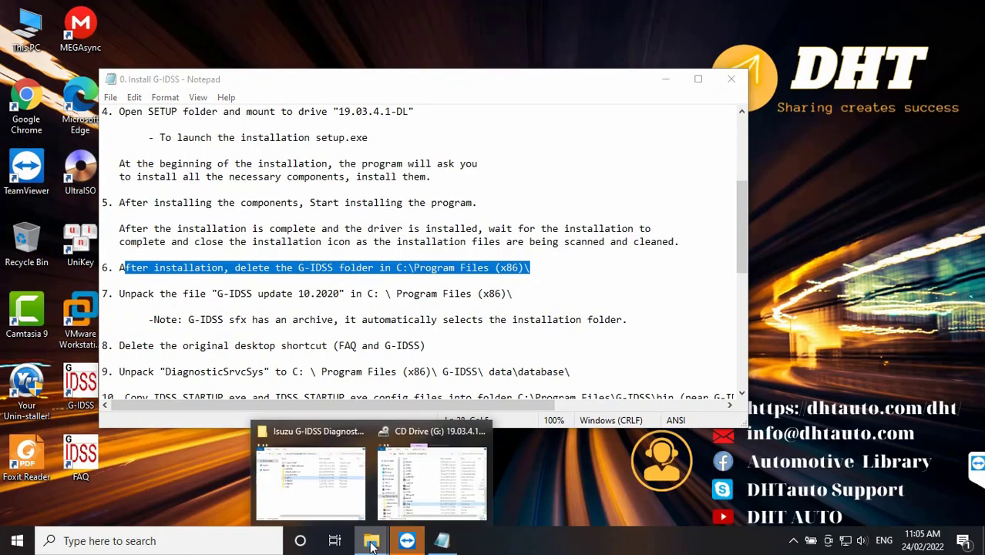
pyautogui.click(400, 483)
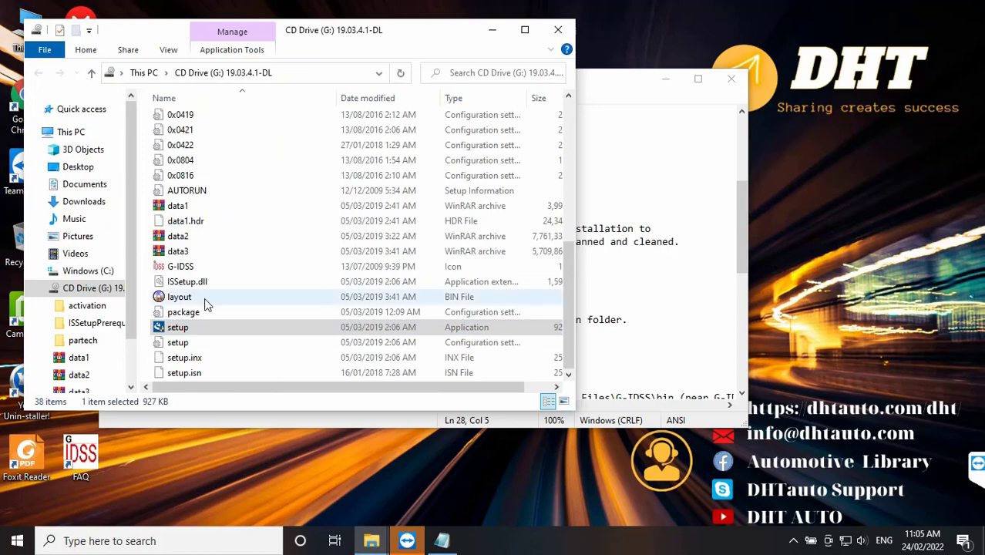
pyautogui.click(70, 132)
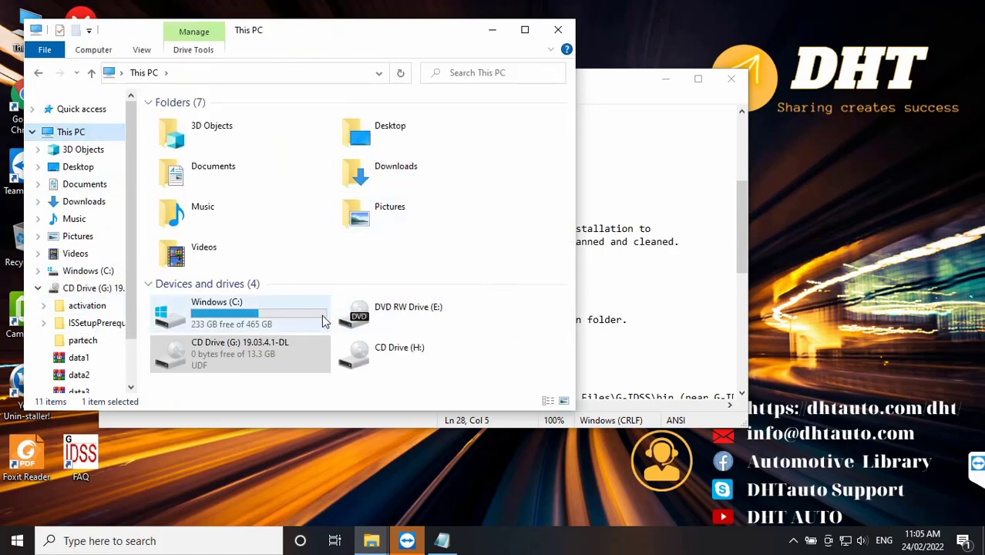
pyautogui.doubleClick(291, 323)
pyautogui.doubleClick(250, 214)
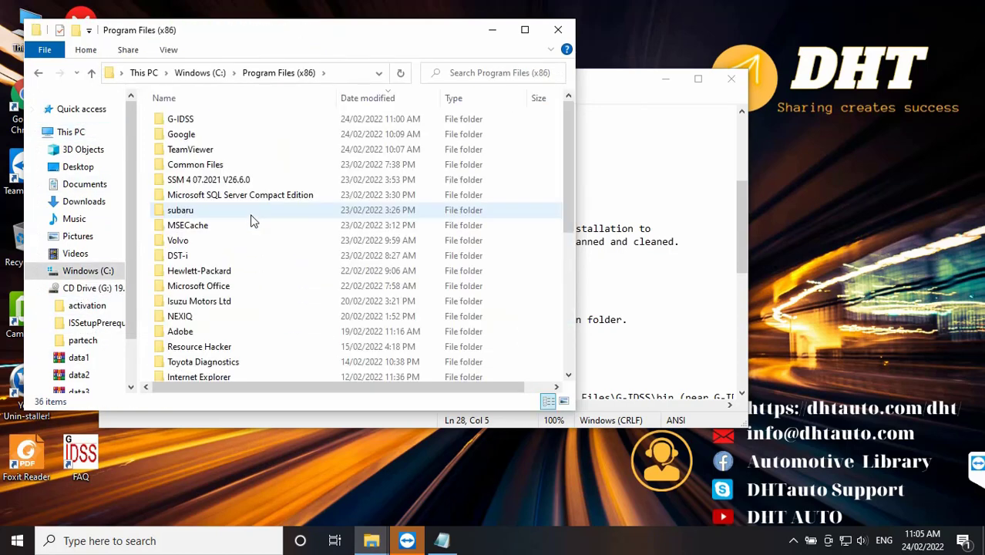
pyautogui.click(661, 201)
pyautogui.moveTo(459, 80); pyautogui.dragTo(692, 62)
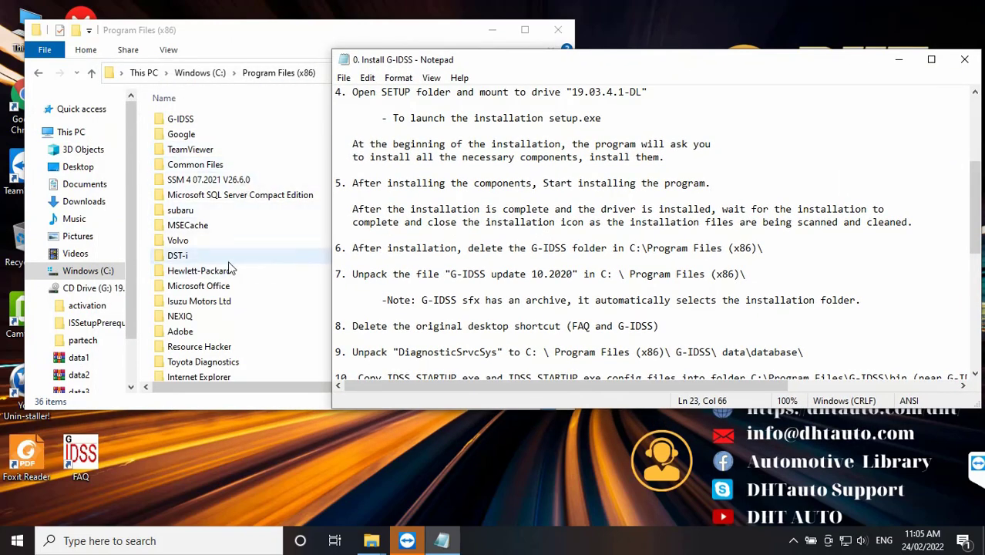
# Step: Compare the G-IDSS folder in Program Files (x86) with instructions 6 to 8 in the notes and highlight instruction 6 again
pyautogui.click(225, 121)
pyautogui.click(725, 246)
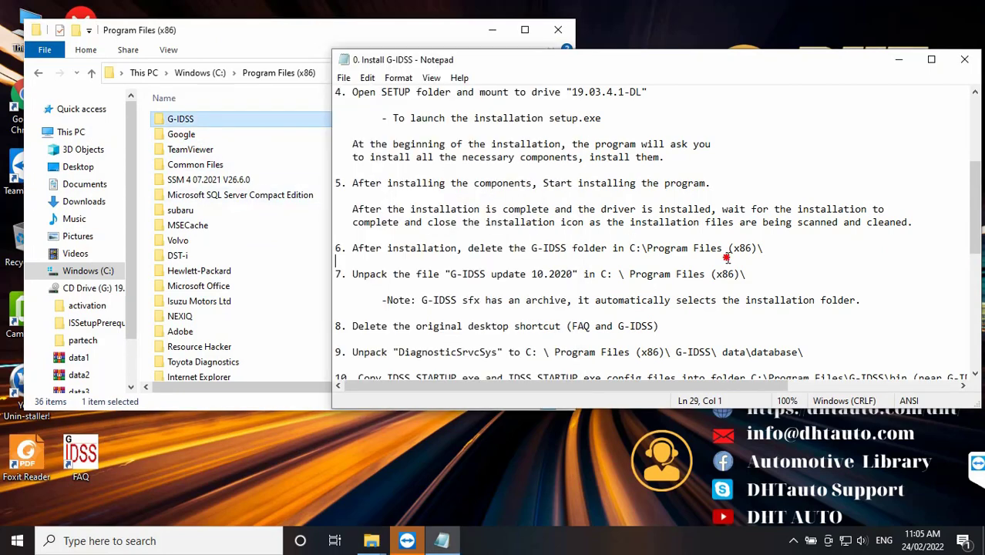
pyautogui.scroll(-1, 683, 312)
pyautogui.moveTo(681, 287); pyautogui.dragTo(415, 287)
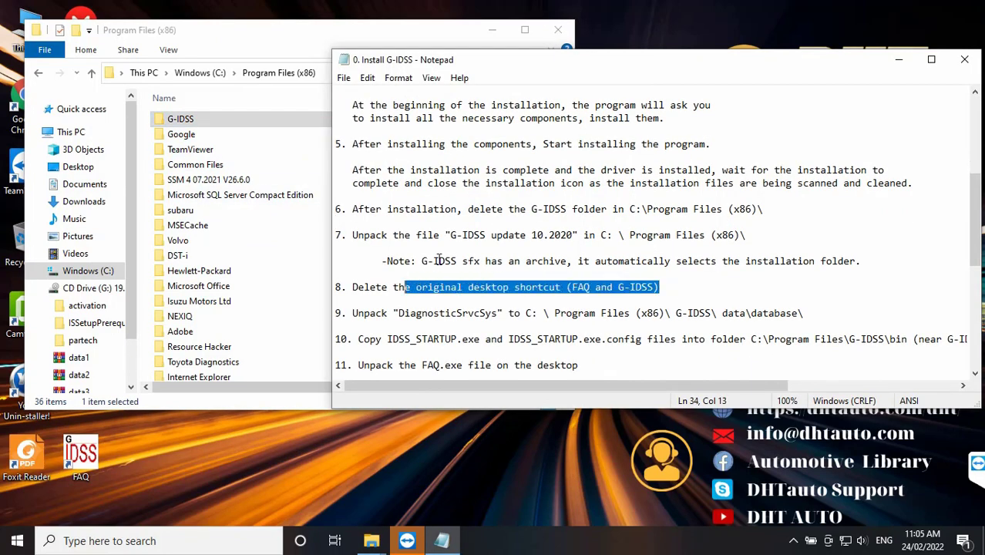
pyautogui.click(439, 221)
pyautogui.moveTo(761, 207); pyautogui.dragTo(626, 197)
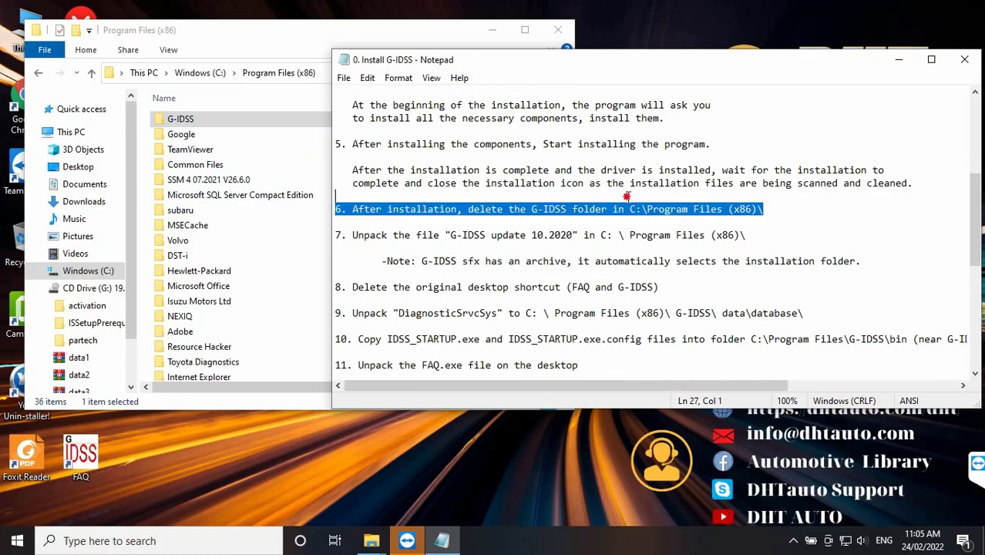
# Step: Permanently delete the G-IDSS folder from C:\Program Files (x86)
pyautogui.click(243, 125)
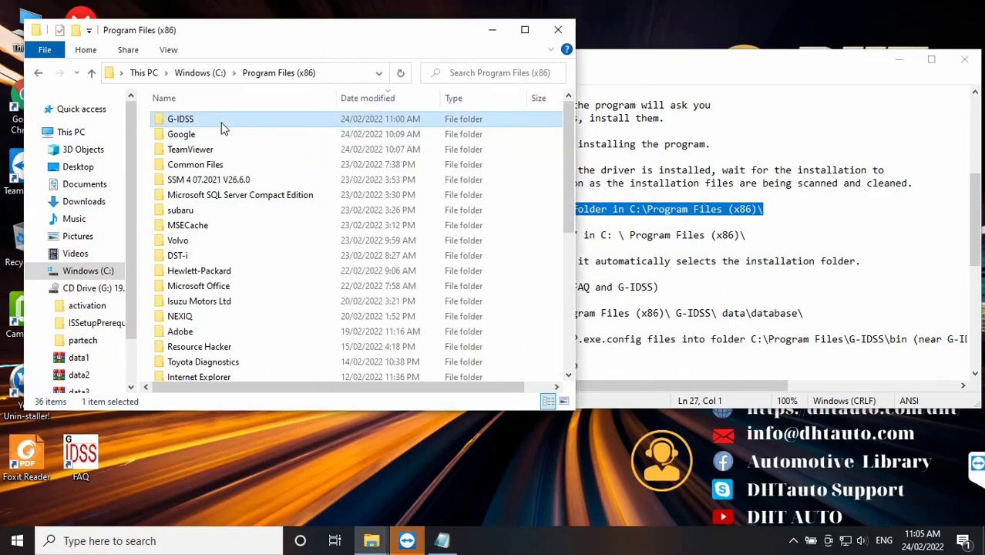
pyautogui.rightClick(243, 125)
pyautogui.click(299, 456)
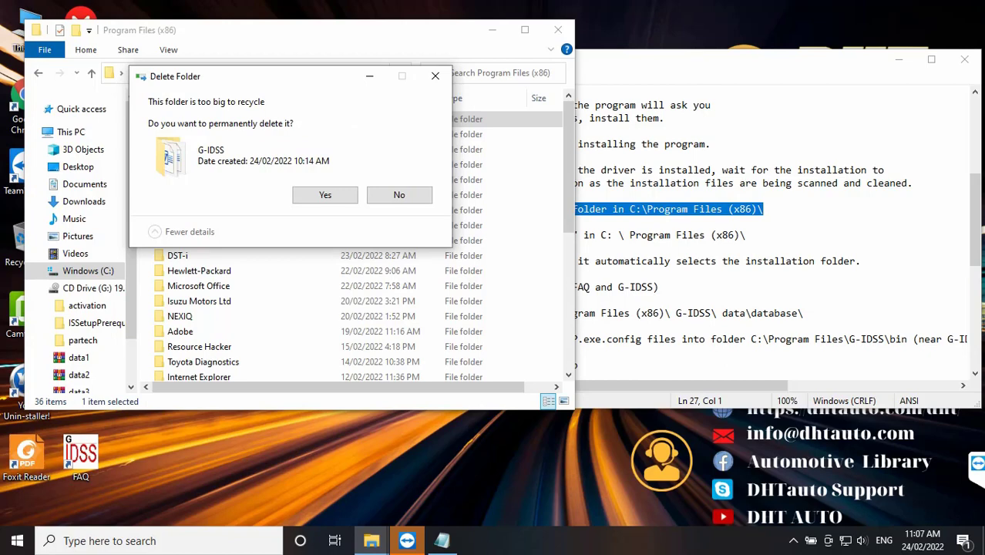
pyautogui.click(316, 197)
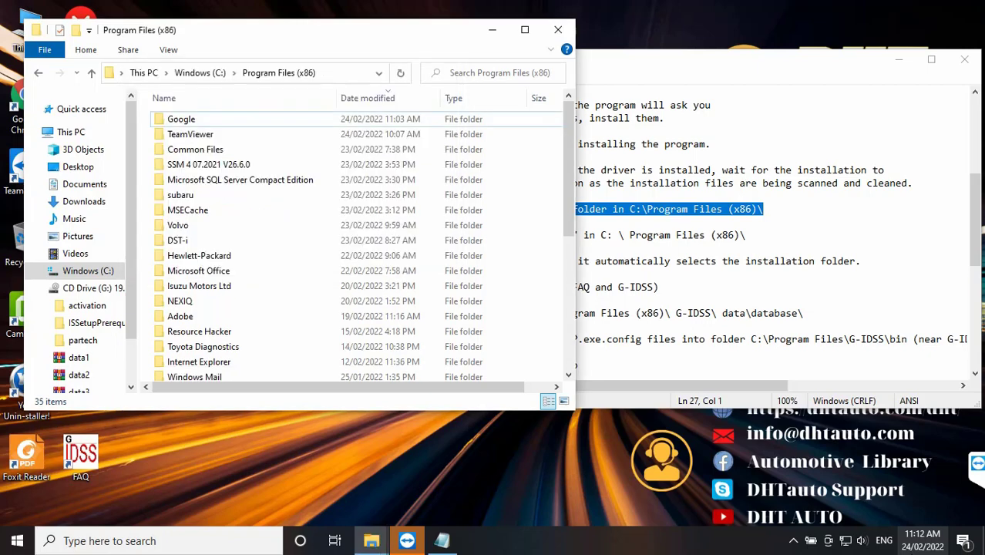
# Step: Highlight instruction 7 in the notes and run the G-IDSS.part01 self-extracting archive from the 4. UPDATE\Update 10.2020 folder
pyautogui.click(767, 234)
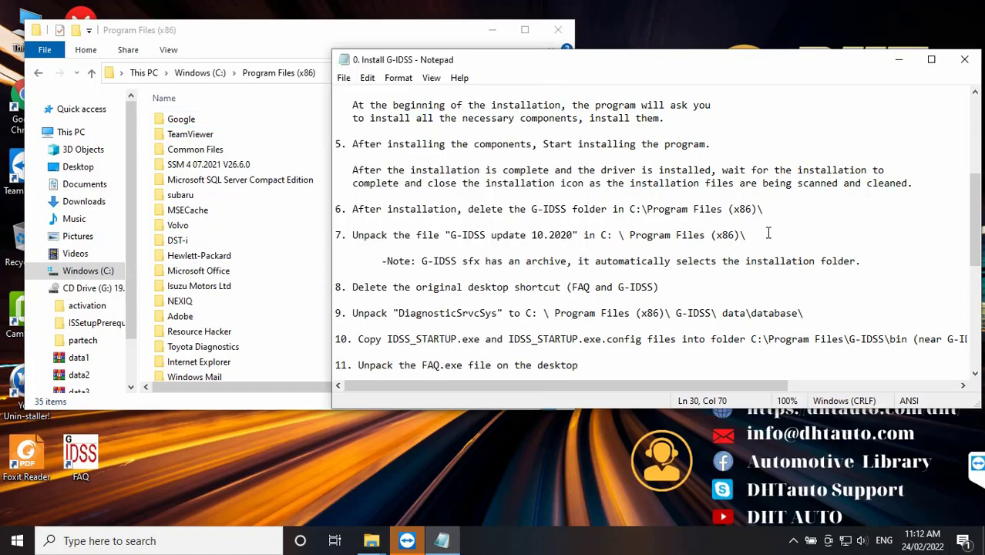
pyautogui.moveTo(767, 234); pyautogui.dragTo(363, 235)
pyautogui.moveTo(373, 539)
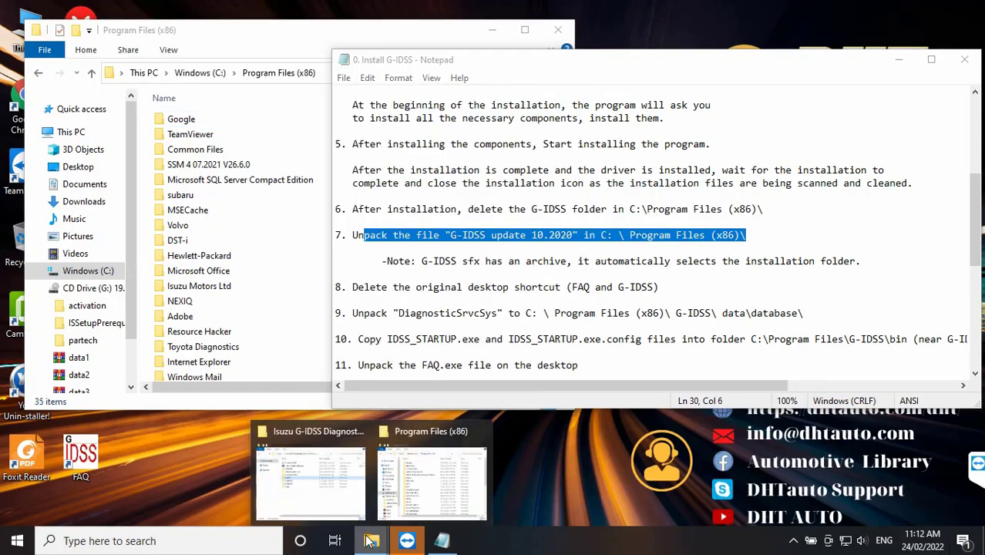
pyautogui.click(328, 499)
pyautogui.doubleClick(605, 311)
pyautogui.doubleClick(609, 217)
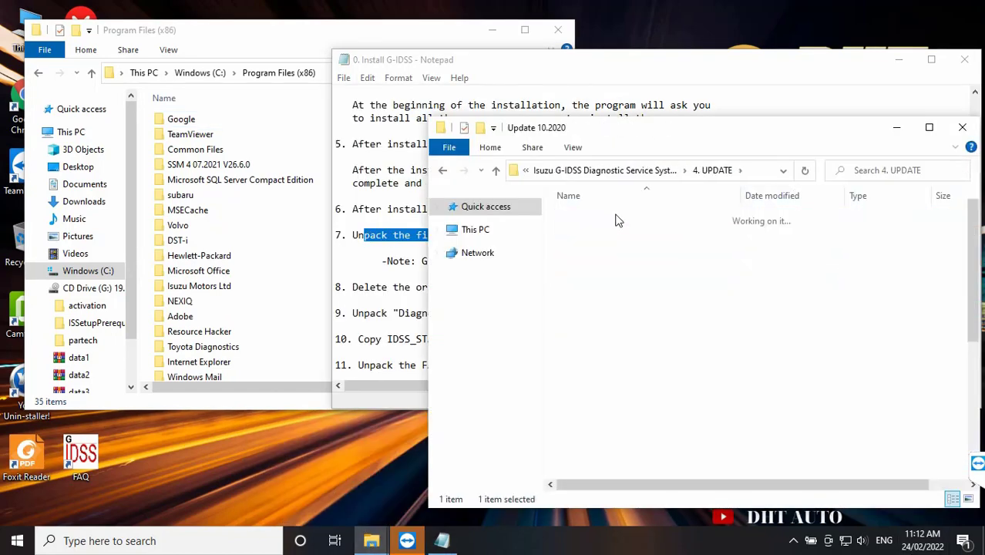
pyautogui.click(604, 235)
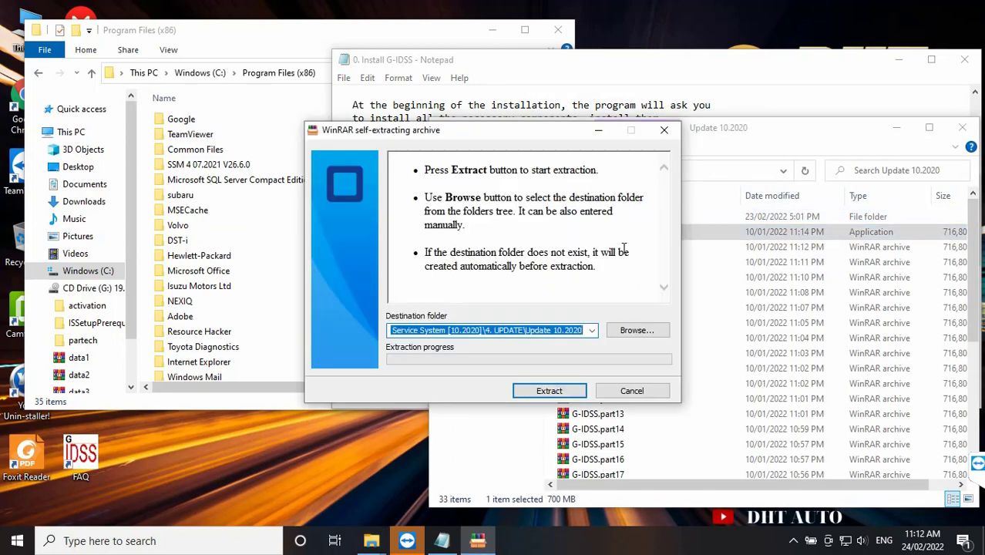
# Step: Set the archive's destination folder to C:\Program Files (x86) and extract the G-IDSS update there
pyautogui.click(638, 330)
pyautogui.click(393, 245)
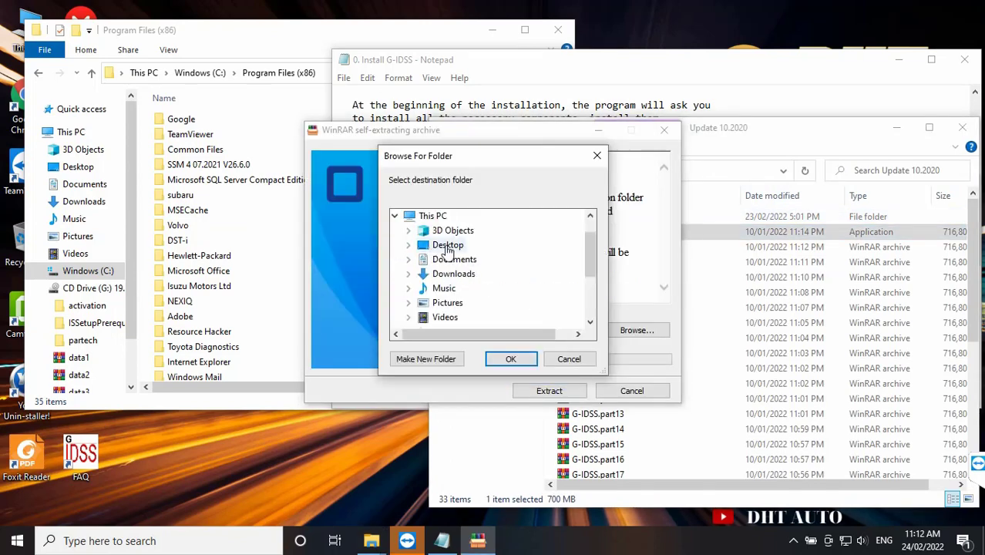
pyautogui.scroll(-1, 463, 258)
pyautogui.click(402, 288)
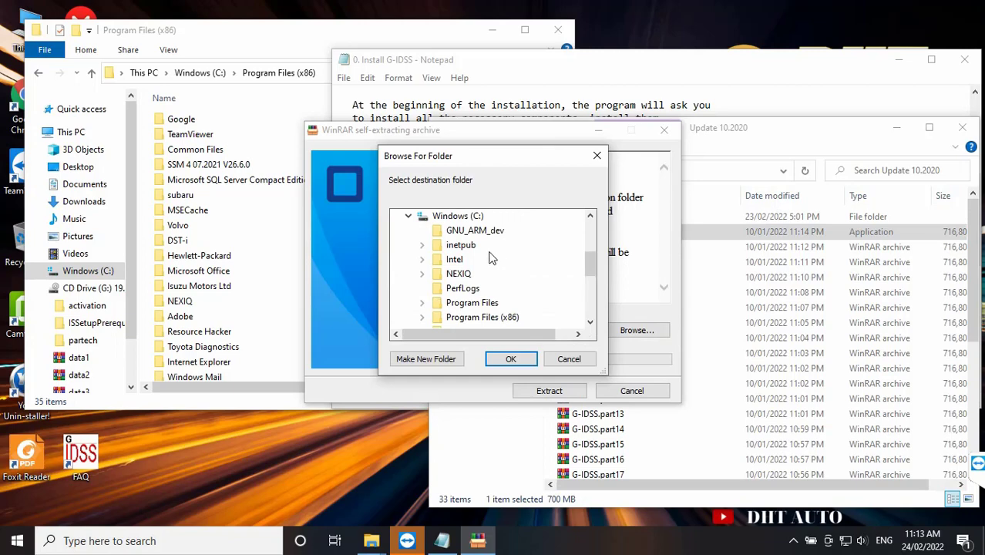
pyautogui.scroll(-1, 490, 262)
pyautogui.click(470, 273)
pyautogui.click(511, 359)
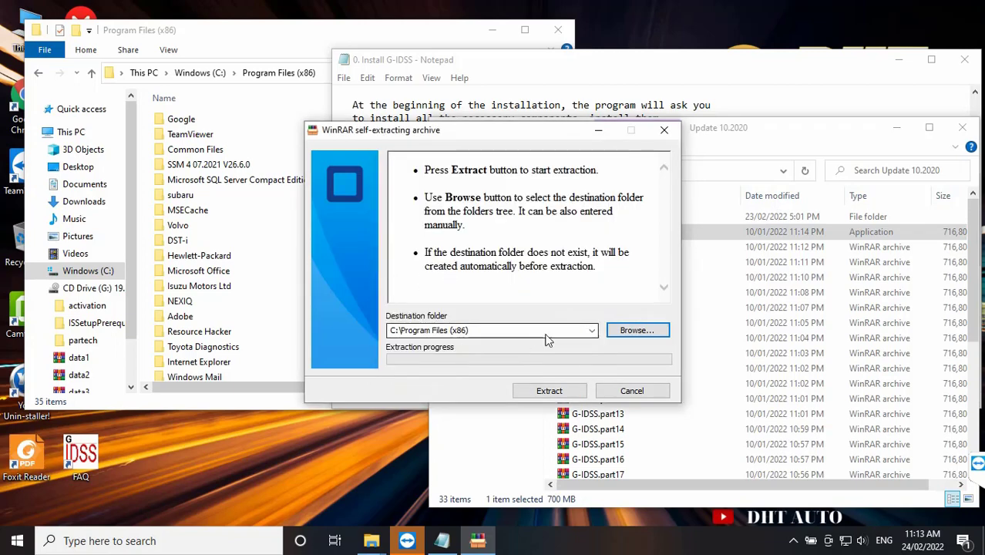
pyautogui.click(556, 390)
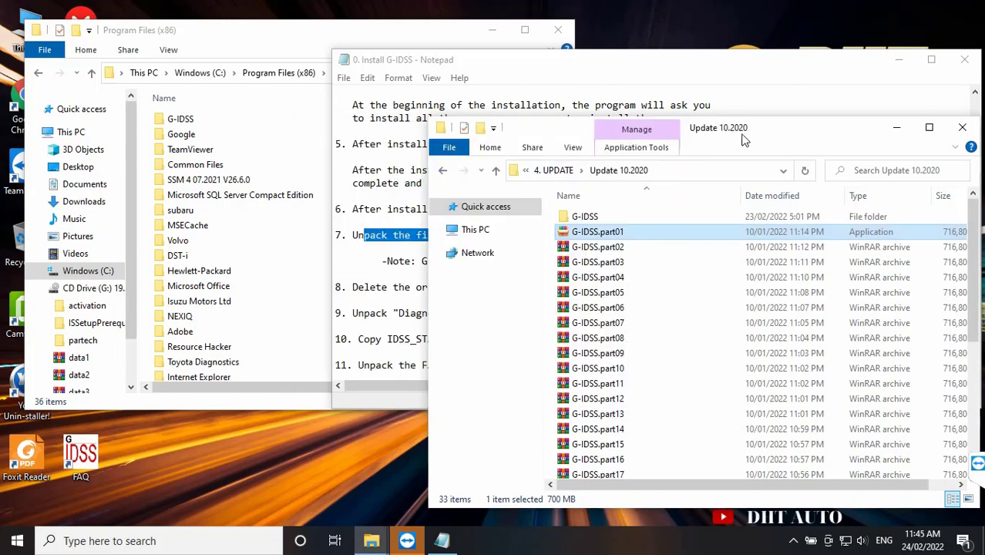
# Step: Examine the contents of the extracted G-IDSS folder in Program Files (x86) and return to instruction 8 in the notes
pyautogui.moveTo(742, 136); pyautogui.dragTo(422, 141)
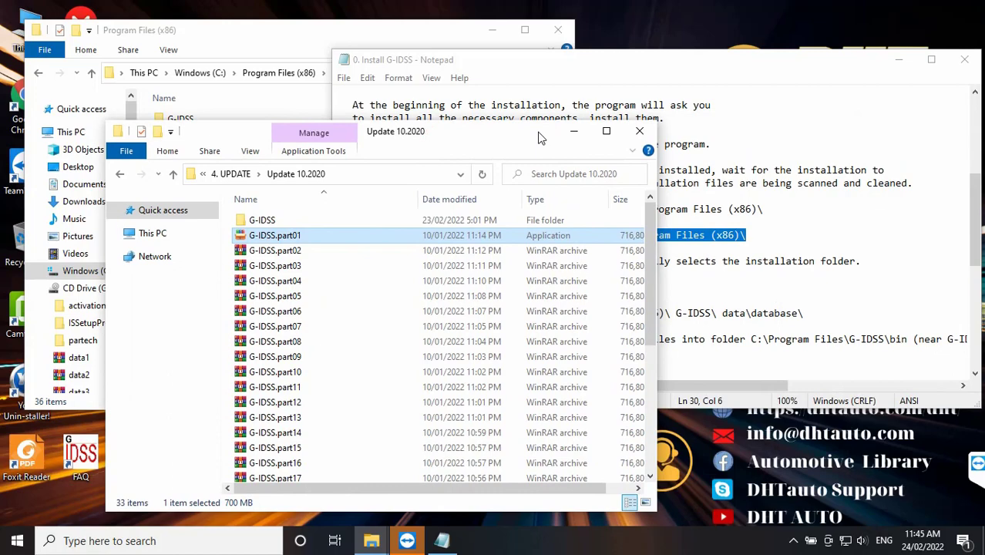
pyautogui.click(574, 132)
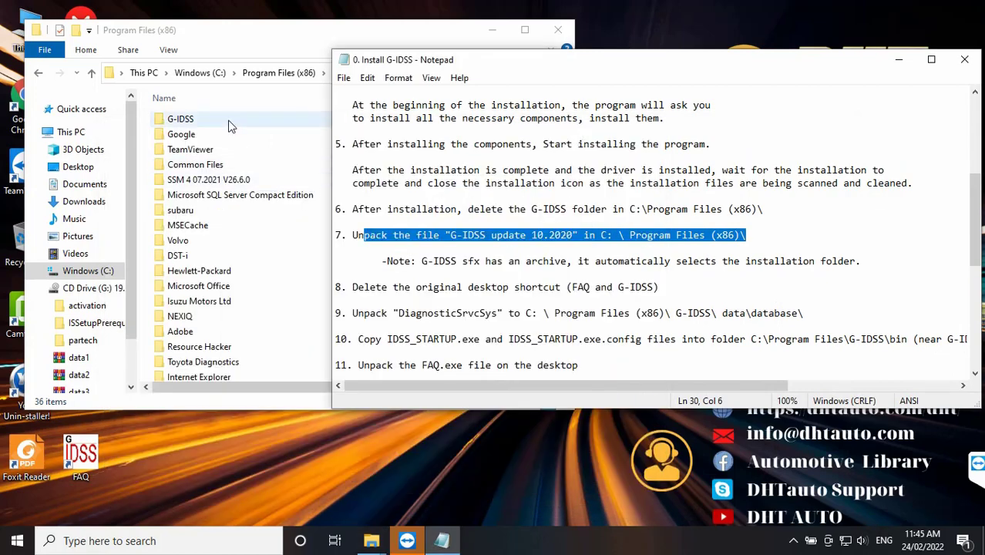
pyautogui.doubleClick(185, 119)
pyautogui.scroll(-3, 259, 248)
pyautogui.scroll(3, 259, 201)
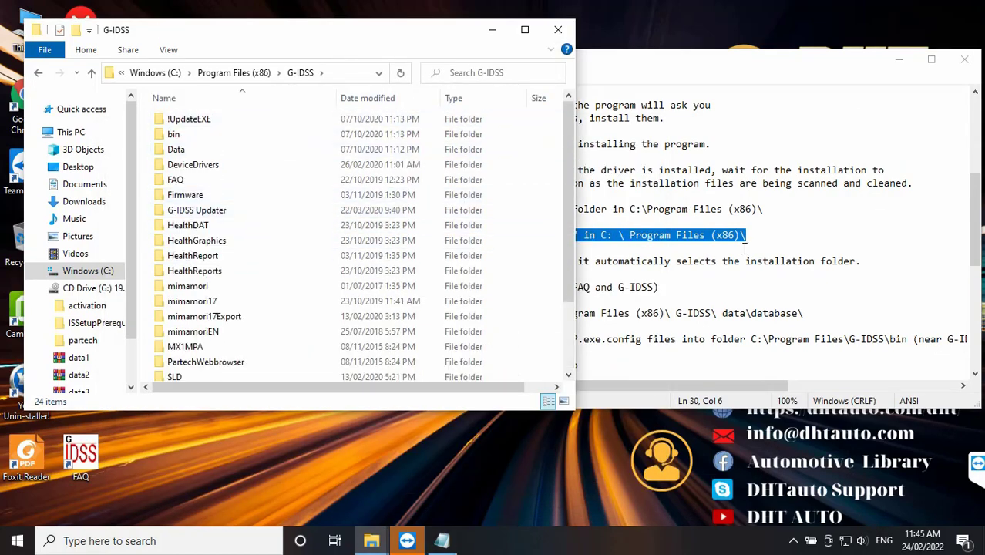
pyautogui.click(825, 289)
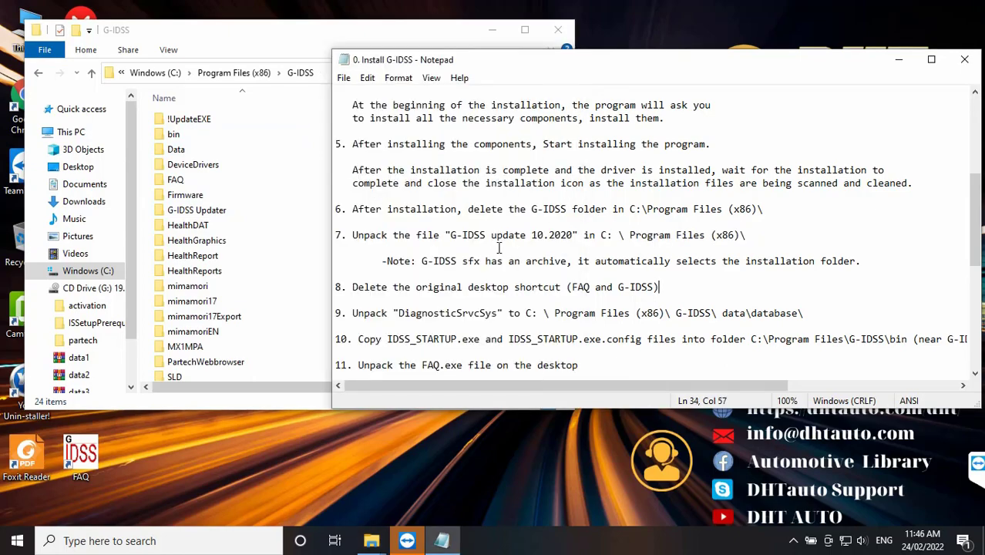
# Step: Extract the DiagnosticSrvcSys archive in the 5. DiagnosticSrvcSys folder to its own DiagnosticSrvcSys subfolder
pyautogui.moveTo(372, 540)
pyautogui.click(323, 494)
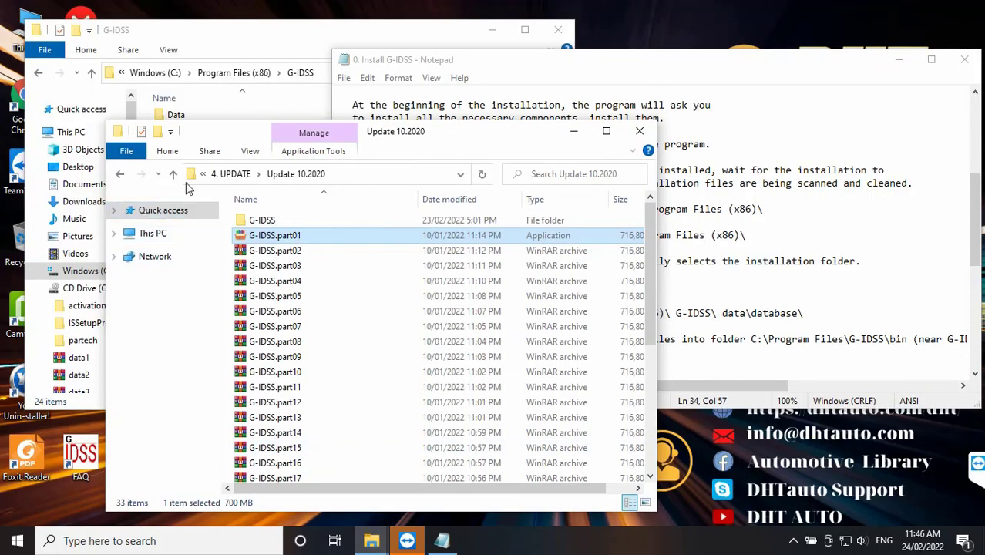
pyautogui.click(173, 173)
pyautogui.click(172, 173)
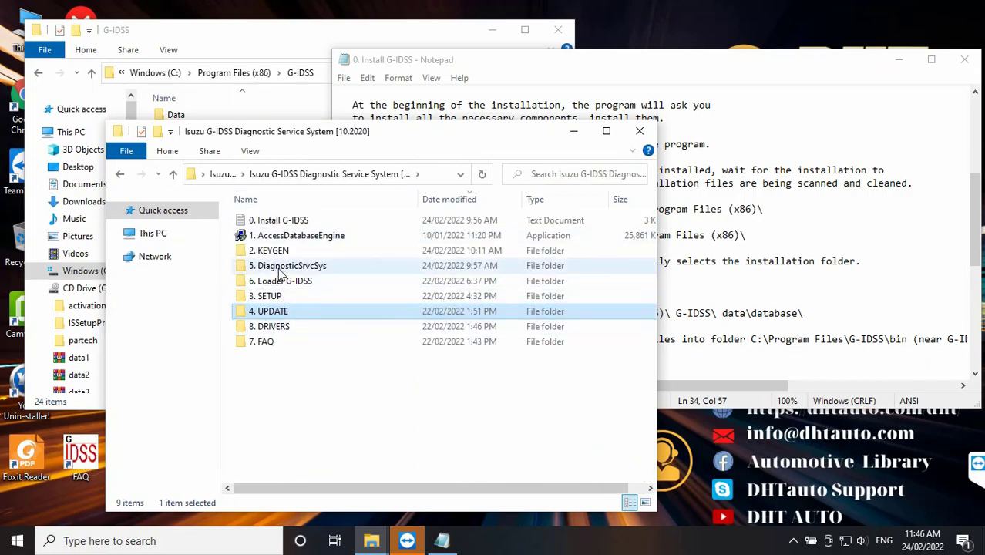
pyautogui.doubleClick(277, 267)
pyautogui.click(282, 225)
pyautogui.rightClick(279, 223)
pyautogui.click(308, 167)
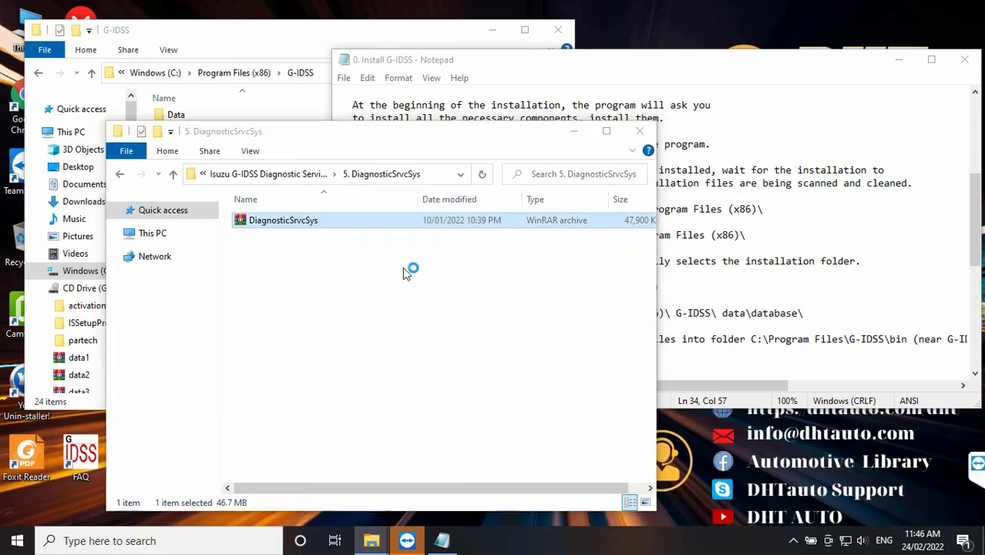
pyautogui.click(518, 432)
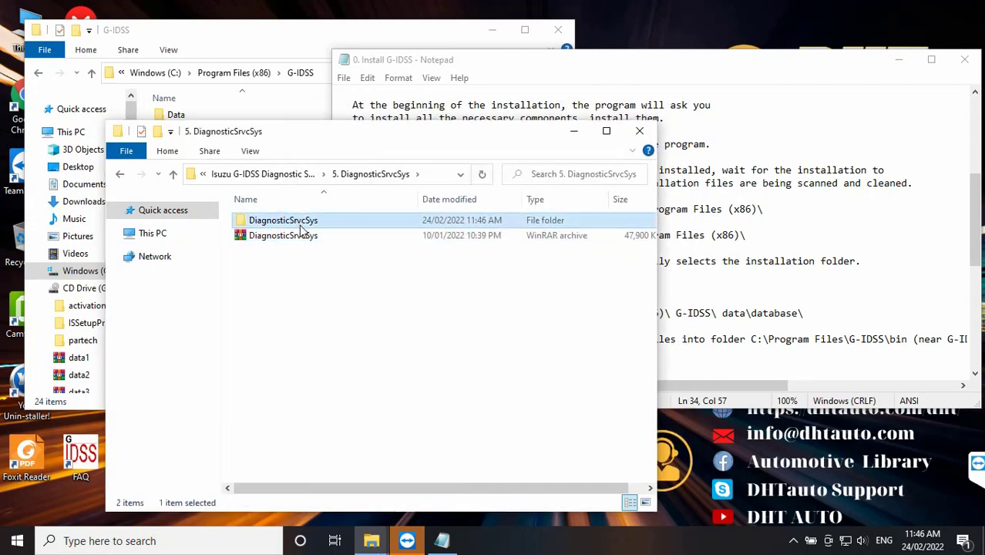
# Step: Run the DiagnosticSrvcSys self-extracting archive and extract it to C:\Program Files (x86)\G-IDSS\Data\DataBases
pyautogui.doubleClick(284, 220)
pyautogui.click(301, 227)
pyautogui.doubleClick(303, 230)
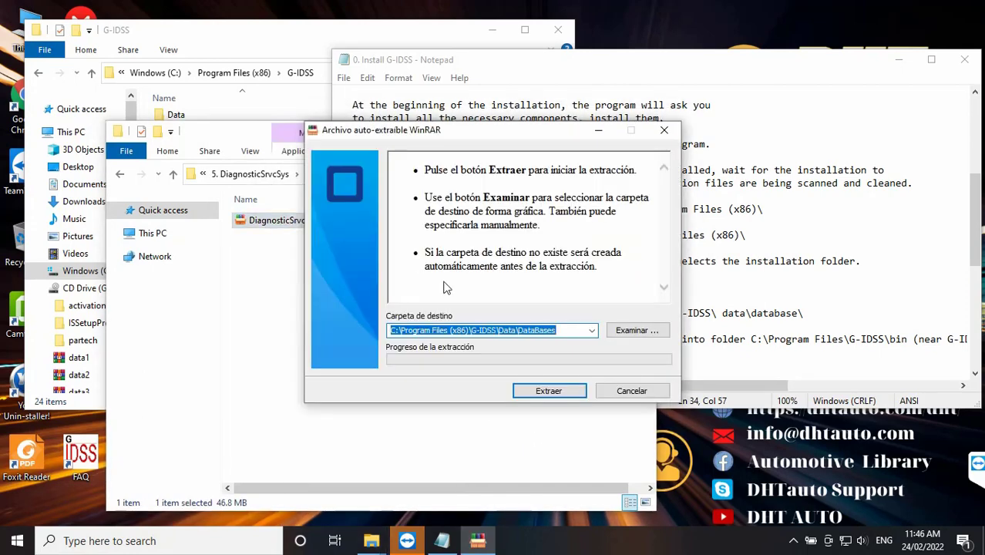
pyautogui.click(562, 330)
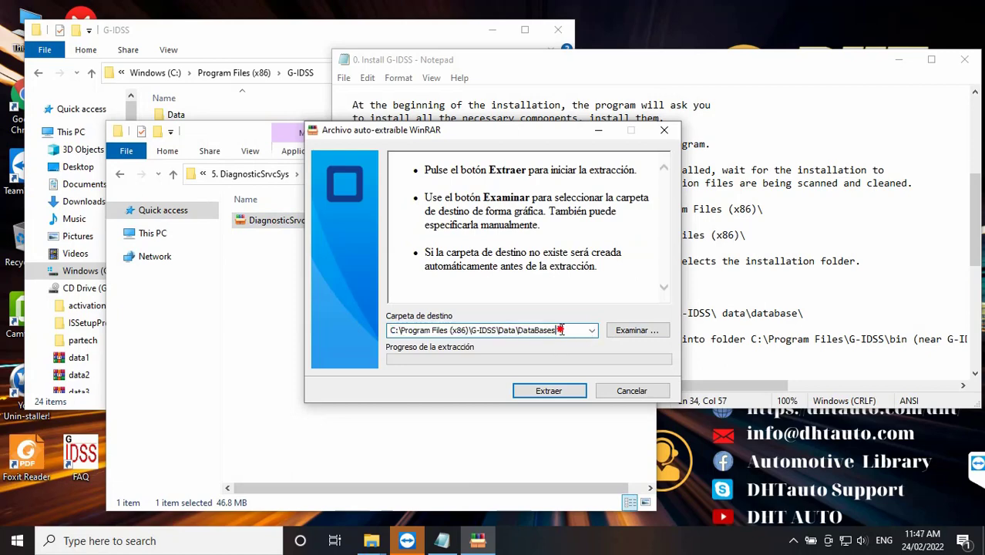
pyautogui.click(549, 391)
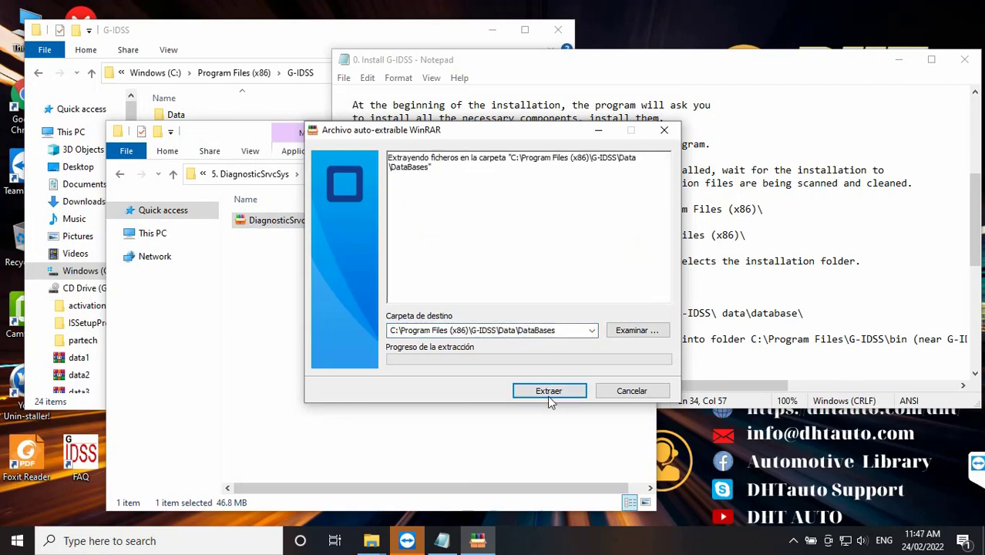
pyautogui.click(544, 394)
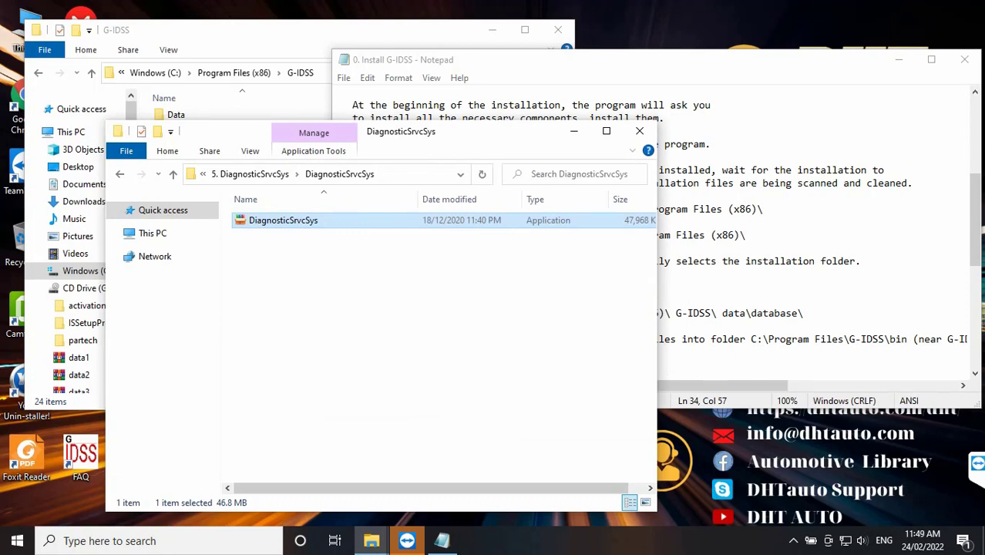
# Step: Consult instructions 9 and 10 in the notes and copy IDSS_STARTUP and IDSS_STARTUP.exe.config from the 6. Loader G-IDSS folder
pyautogui.click(172, 174)
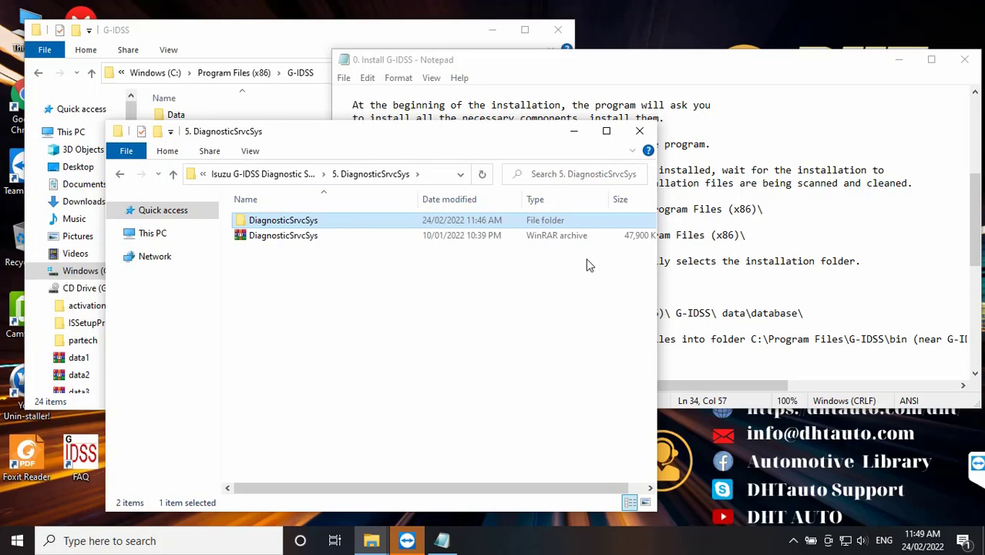
pyautogui.click(816, 279)
pyautogui.scroll(-2, 819, 297)
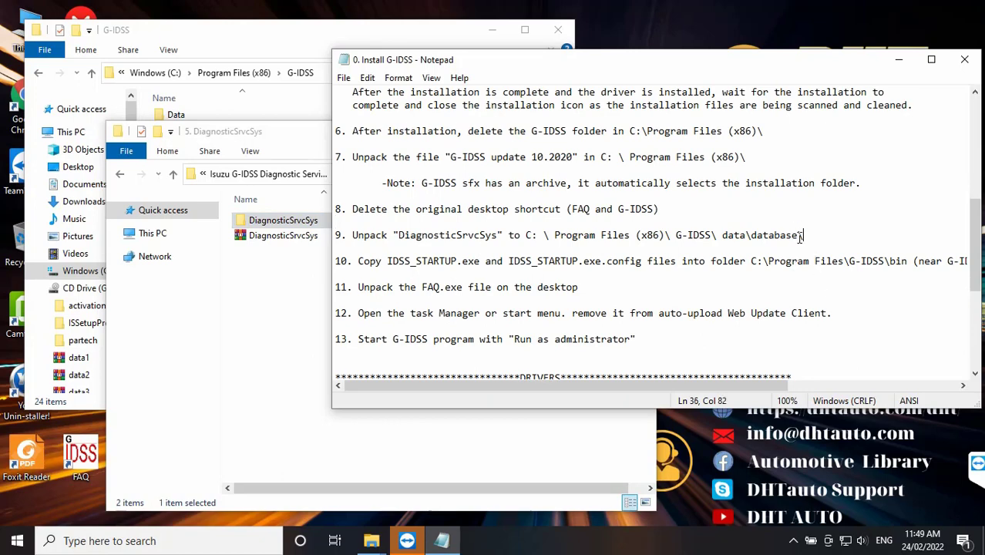
pyautogui.click(261, 286)
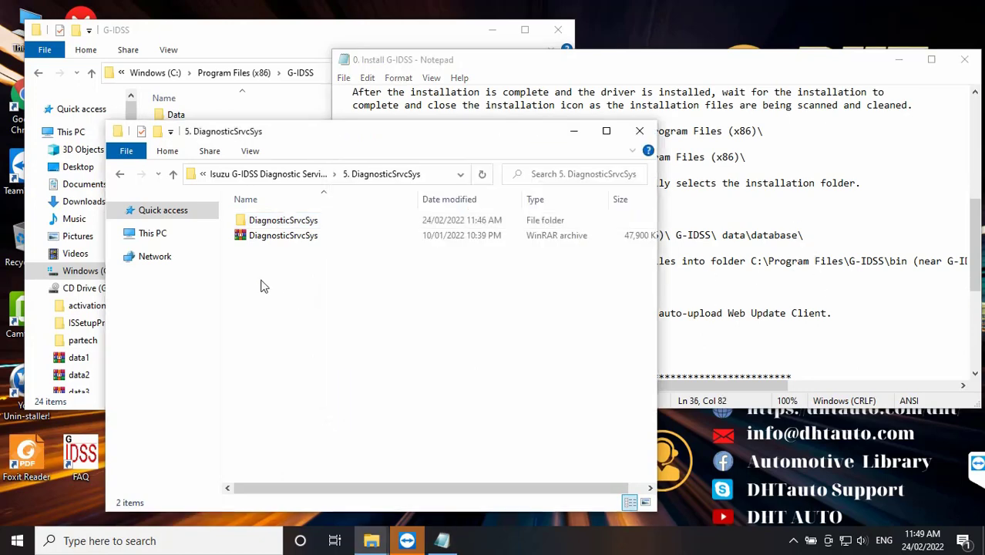
pyautogui.click(172, 175)
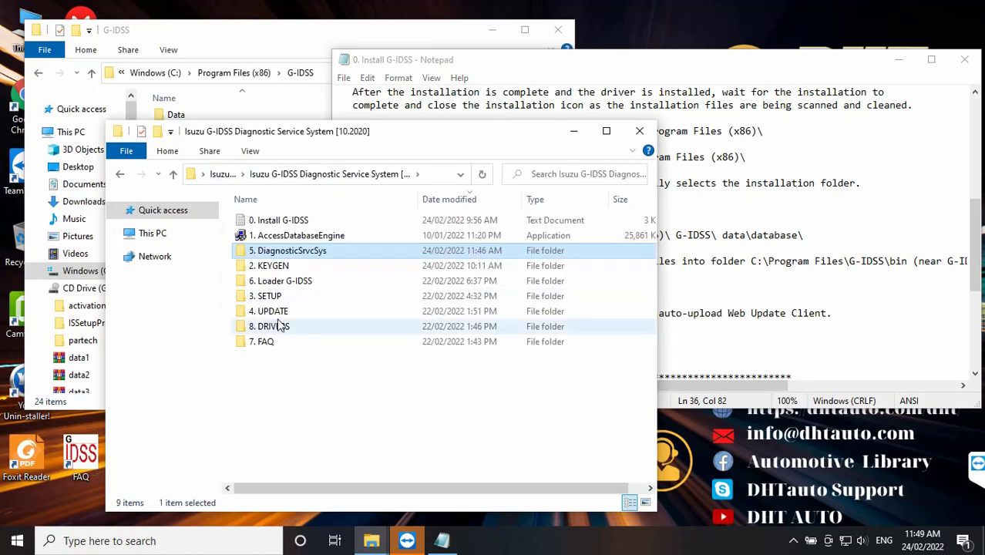
pyautogui.doubleClick(285, 280)
pyautogui.click(290, 236)
pyautogui.keyDown('ctrl'); pyautogui.click(290, 222); pyautogui.keyUp('ctrl')
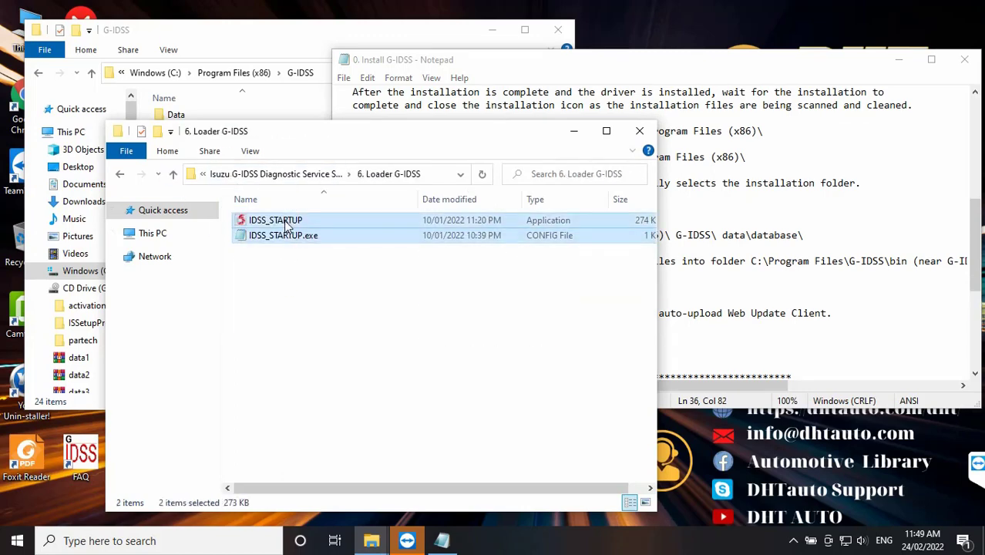
pyautogui.rightClick(285, 224)
pyautogui.click(332, 421)
# Step: Paste the two copied loader files into C:\Program Files (x86)\G-IDSS\bin
pyautogui.click(268, 55)
pyautogui.scroll(1, 223, 192)
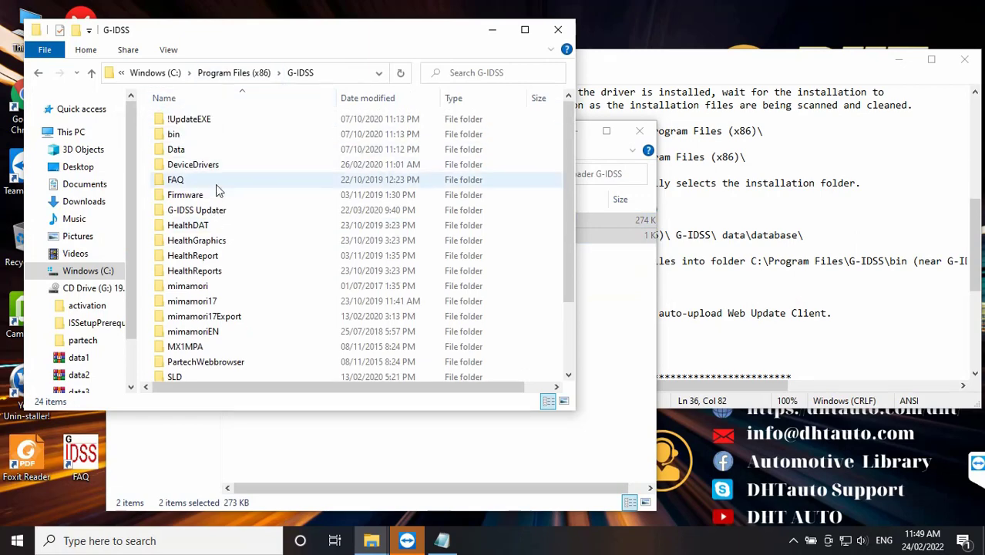
pyautogui.doubleClick(216, 134)
pyautogui.rightClick(543, 164)
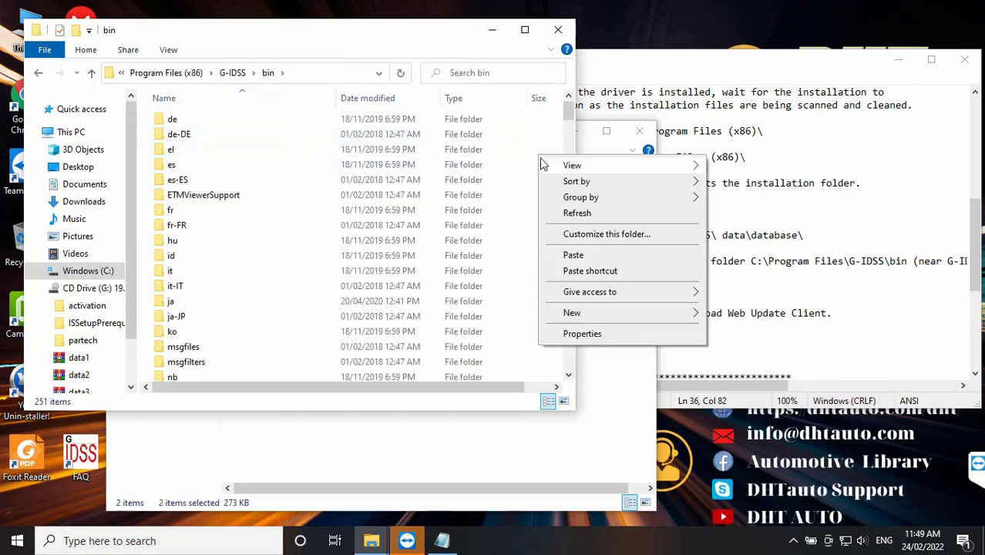
pyautogui.click(570, 254)
pyautogui.click(440, 199)
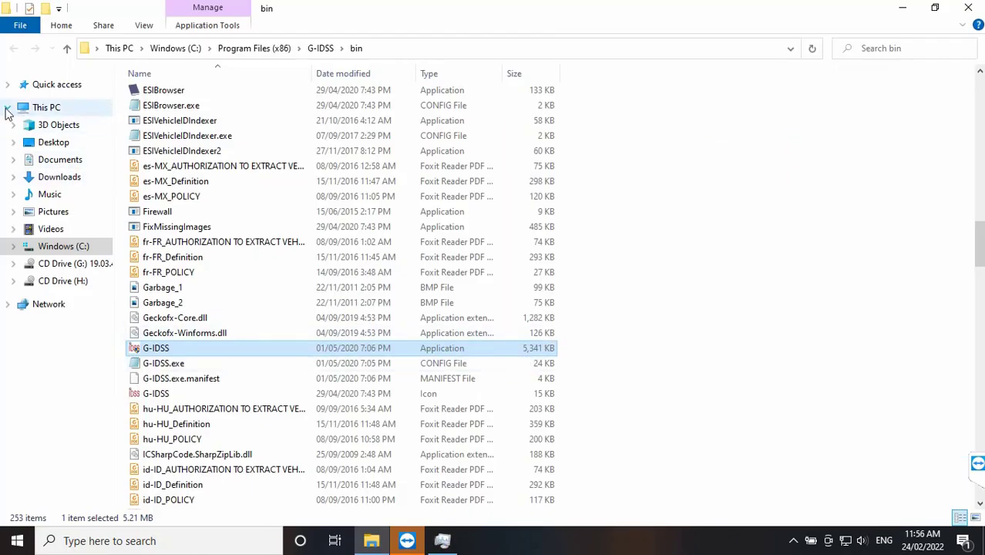
# Step: Run IDSS_STARTUP from the bin folder as administrator and accept the G-IDSS Domestic (All General Customer) package
pyautogui.click(7, 107)
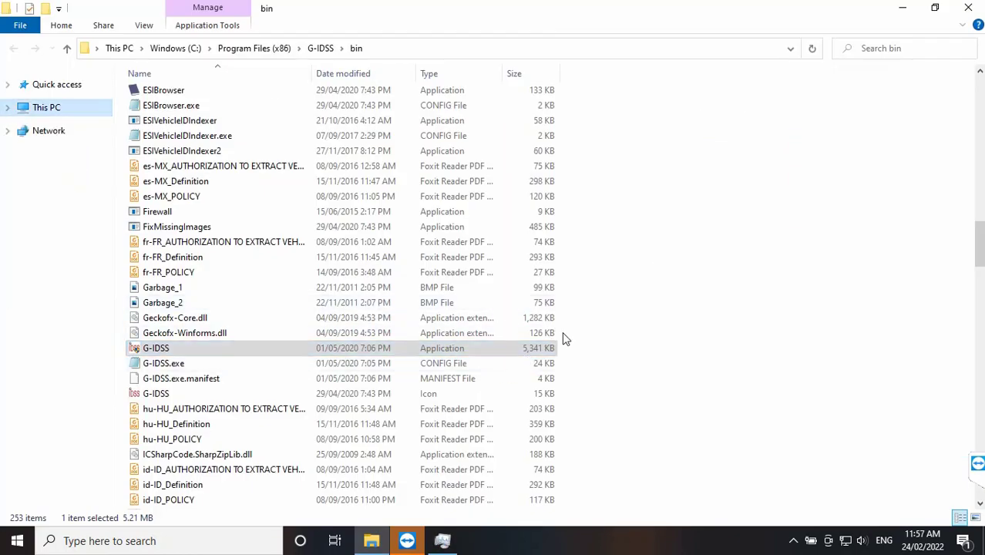
pyautogui.scroll(-1, 539, 356)
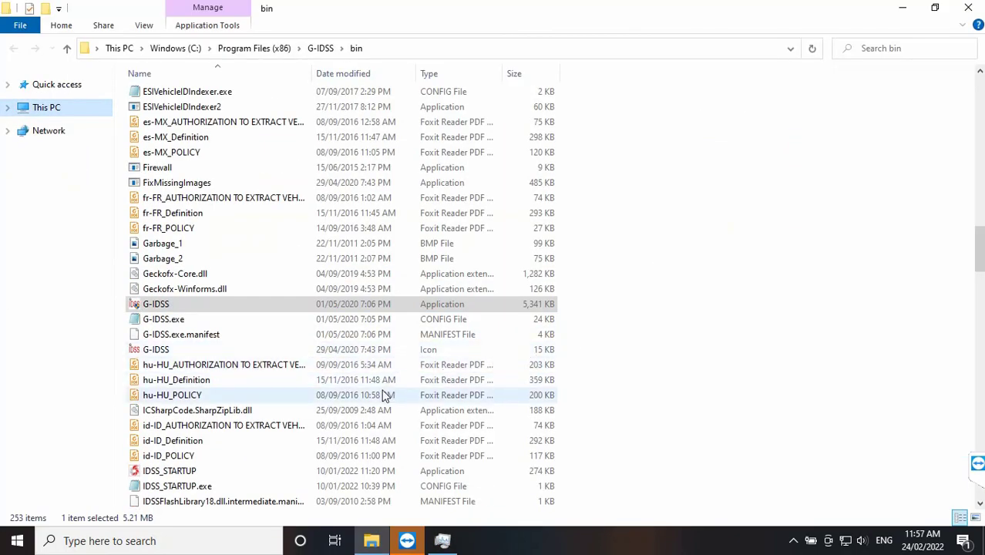
pyautogui.scroll(-1, 216, 434)
pyautogui.click(216, 429)
pyautogui.rightClick(217, 434)
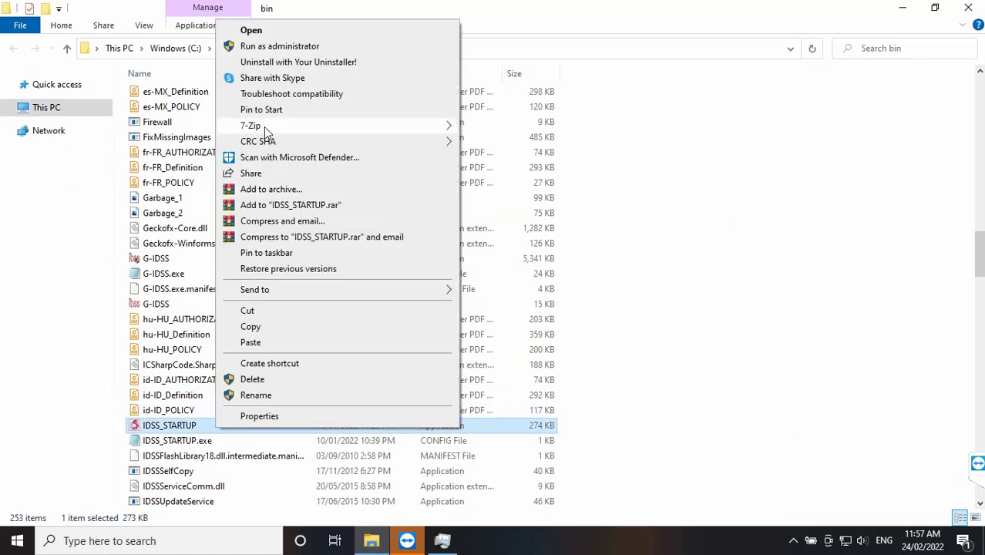
pyautogui.click(249, 45)
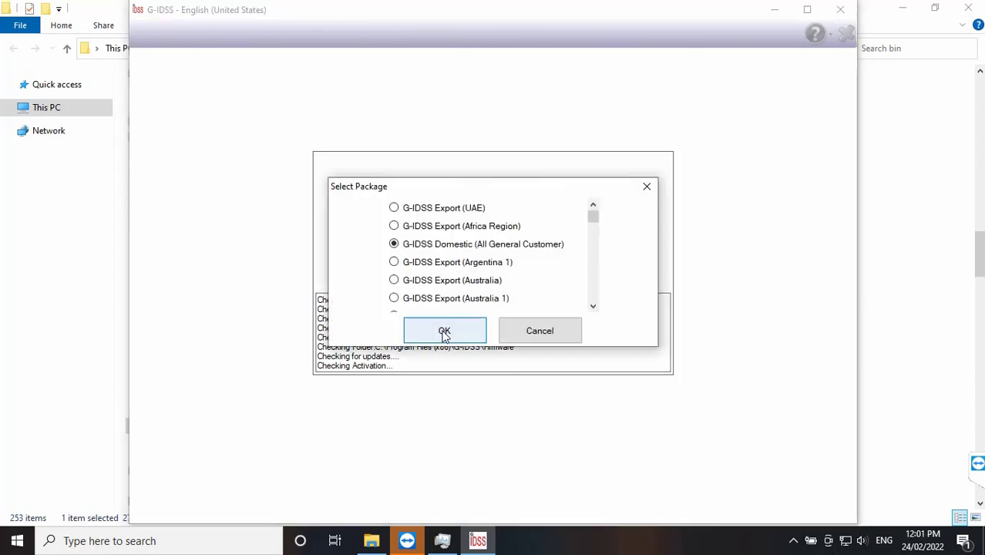
pyautogui.click(445, 331)
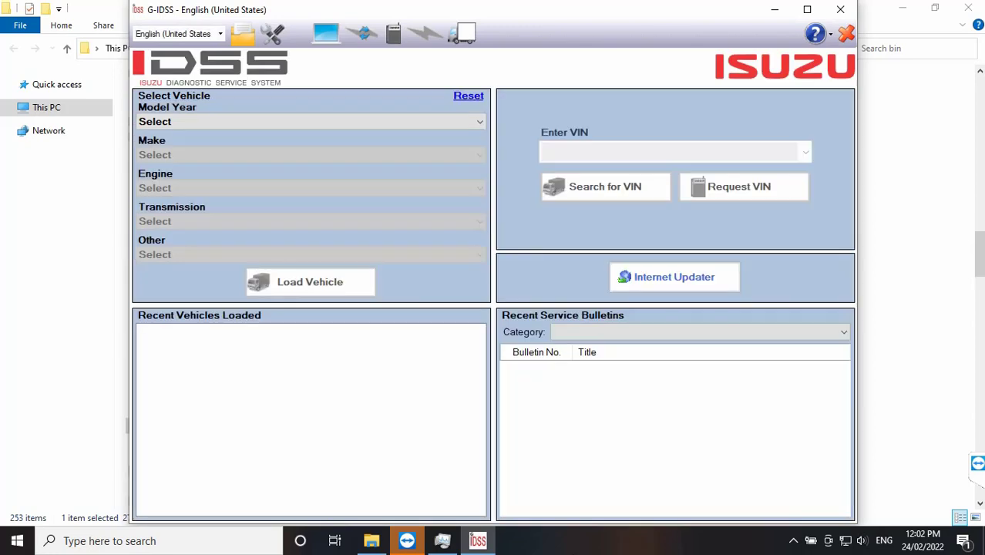
# Step: Review the available vehicle model years and the version and licence details under About G-IDSS
pyautogui.click(241, 125)
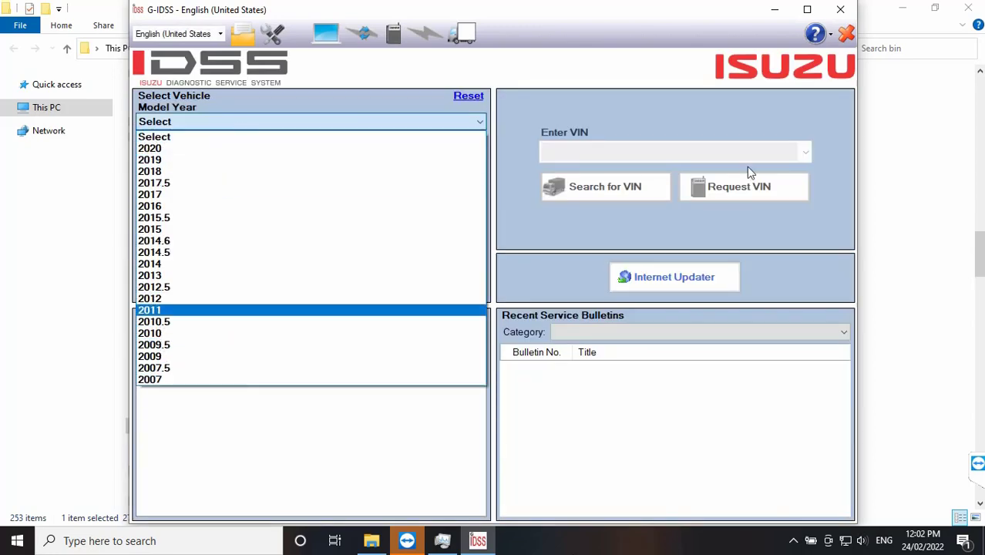
pyautogui.click(837, 26)
pyautogui.click(830, 34)
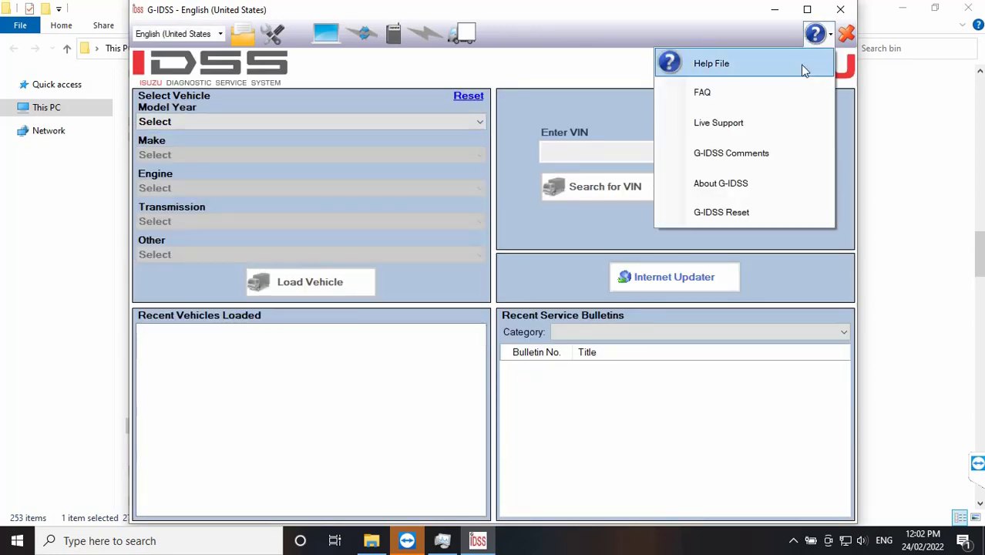
pyautogui.click(720, 183)
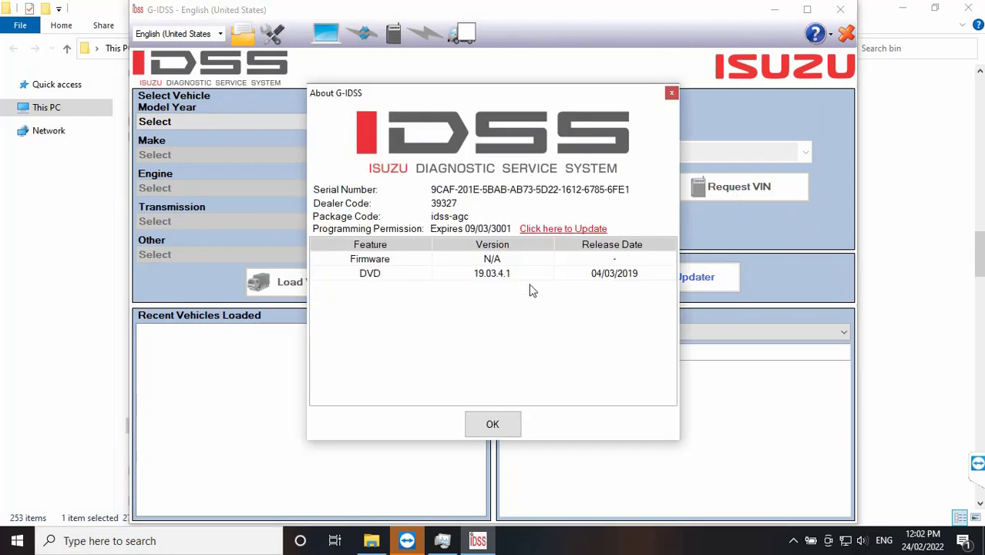
pyautogui.click(492, 424)
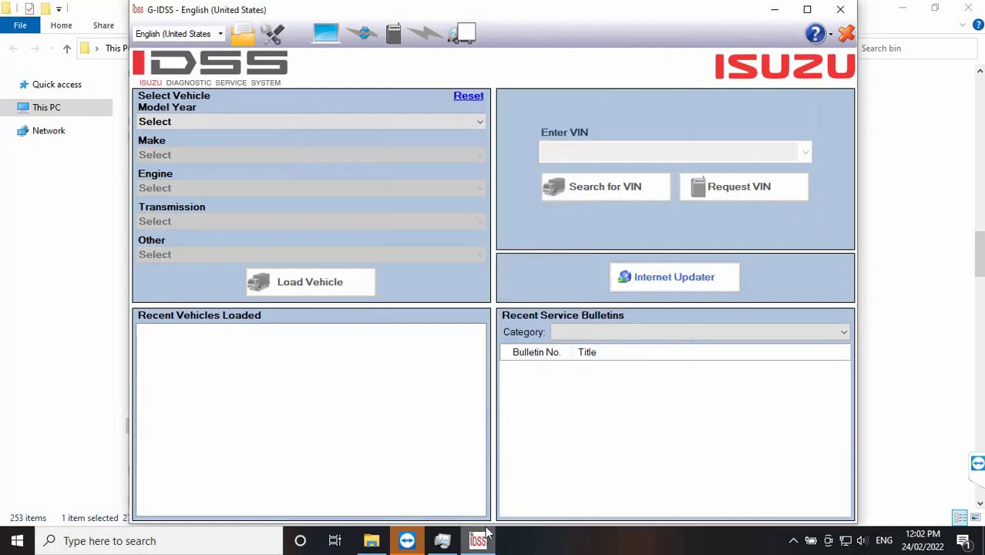
# Step: Check the hidden notification-area icons and close the G-IDSS program
pyautogui.click(793, 540)
pyautogui.click(765, 479)
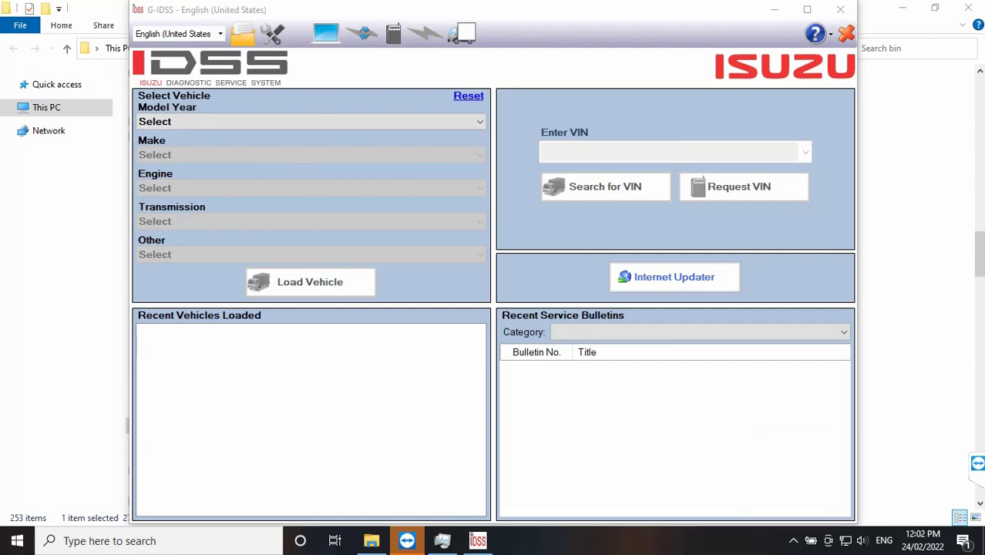
pyautogui.click(841, 10)
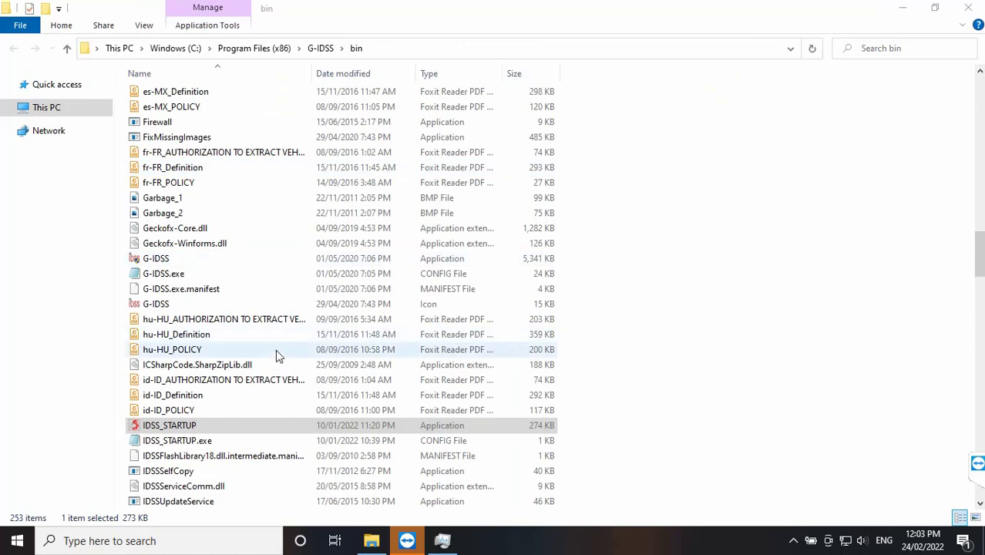
# Step: Create a desktop shortcut to the G-IDSS application in the bin folder and close the folder window
pyautogui.click(203, 261)
pyautogui.rightClick(200, 259)
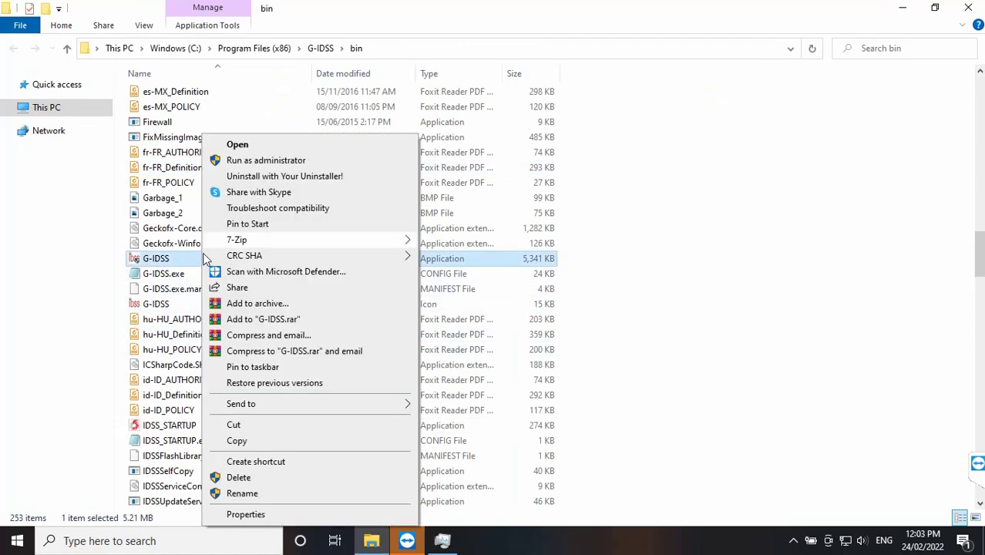
pyautogui.moveTo(258, 409)
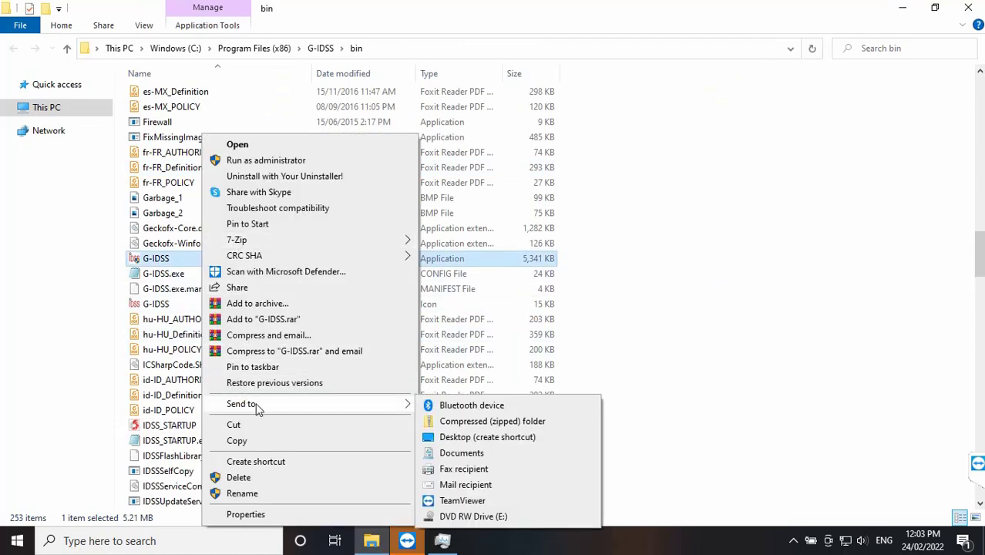
pyautogui.click(455, 437)
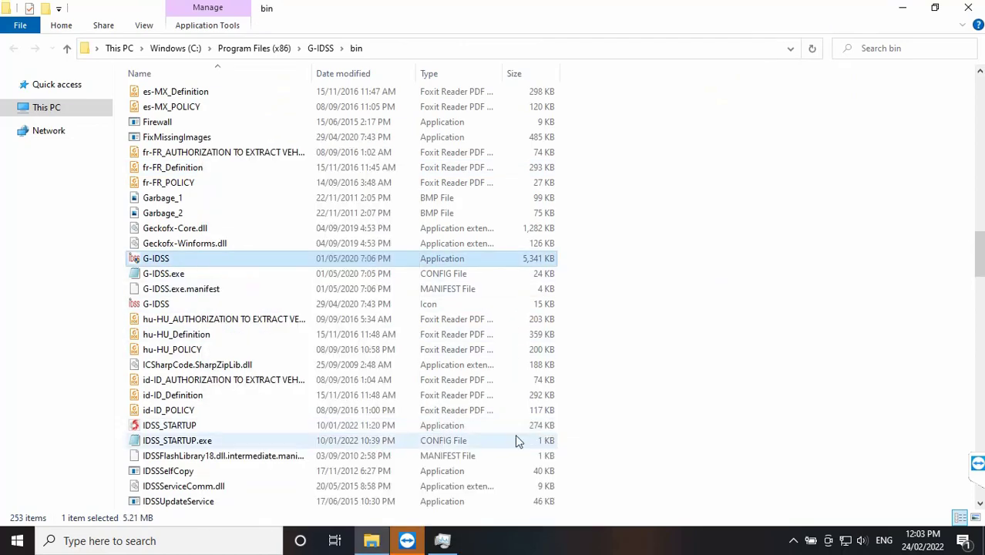
pyautogui.click(968, 10)
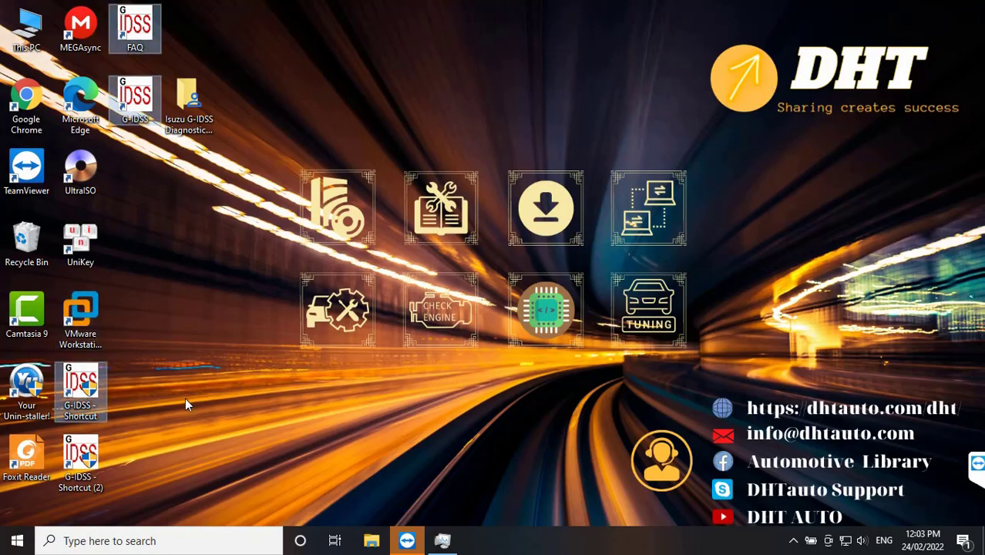
# Step: Permanently delete the FAQ, G-IDSS and G-IDSS - Shortcut shortcuts from the desktop
pyautogui.hotkey('shift', 'Delete')
pyautogui.press('Return')
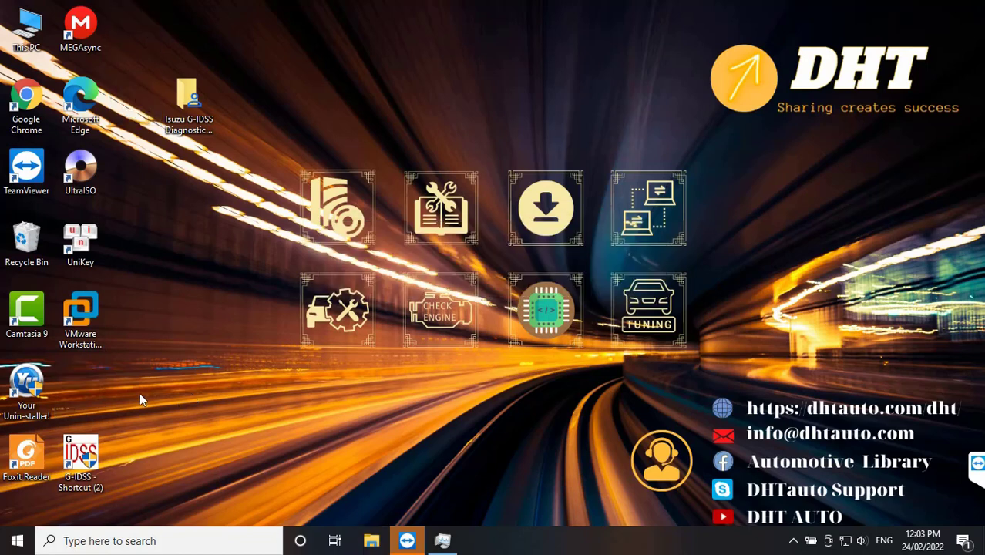
# Step: Rename the G-IDSS - Shortcut (2) desktop shortcut as G-IDSS and start the program from it
pyautogui.press('F2')
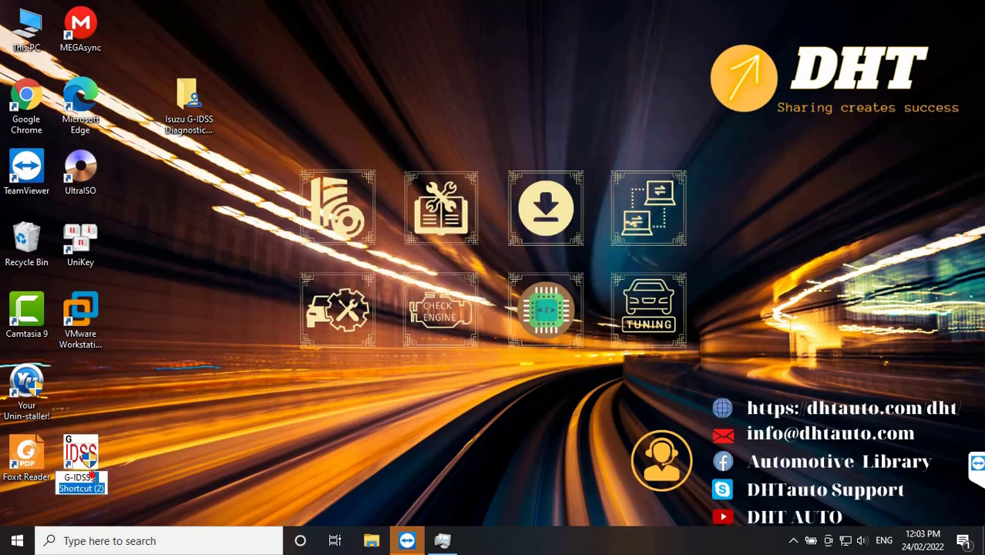
pyautogui.write('G-IDSS')
pyautogui.press('Return')
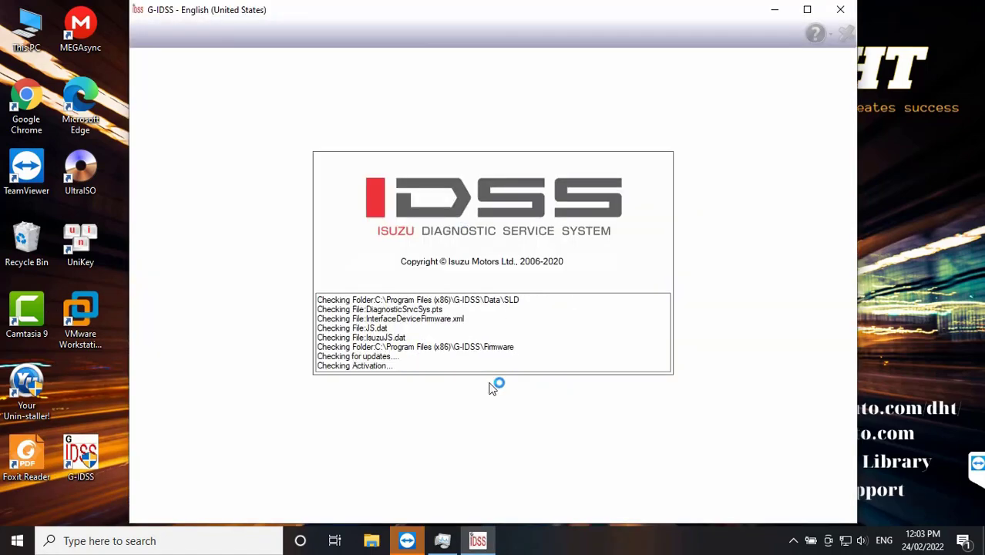
pyautogui.click(793, 541)
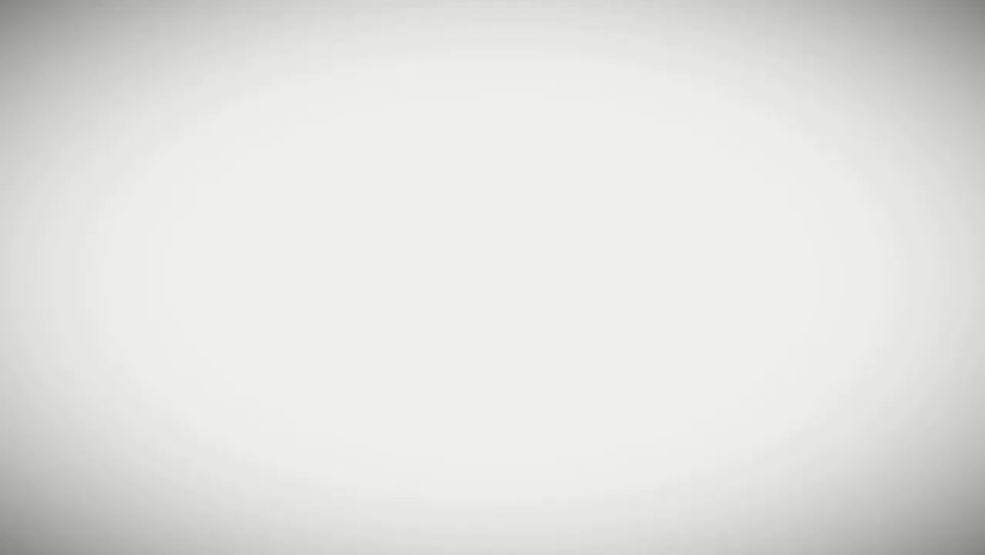